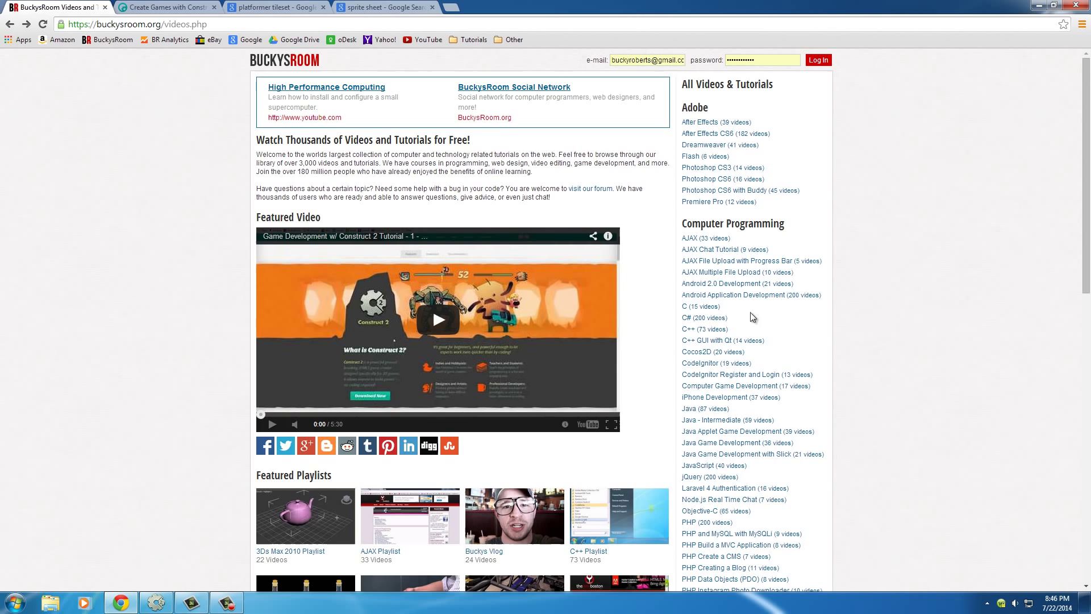
Highlight the buckysroom.org/videos.php address, open the Game Development w/ Construct 2 playlist, then go back
scroll(645, 287, "down", 1)
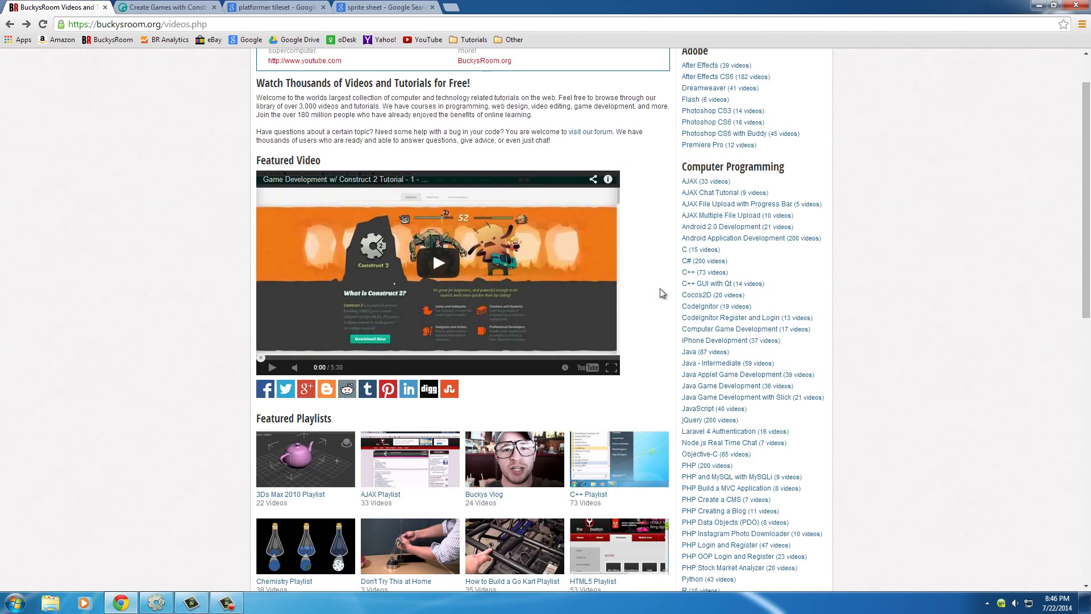
left_click(113, 24)
left_click(113, 25)
left_click_drag(96, 25, 208, 24)
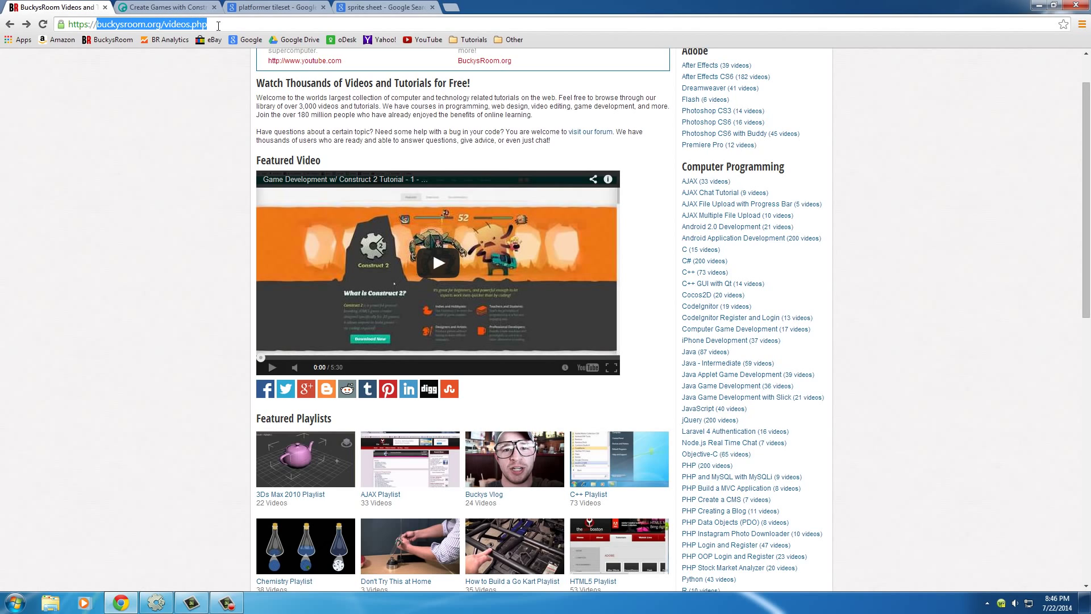
left_click(844, 328)
scroll(912, 305, "down", 6)
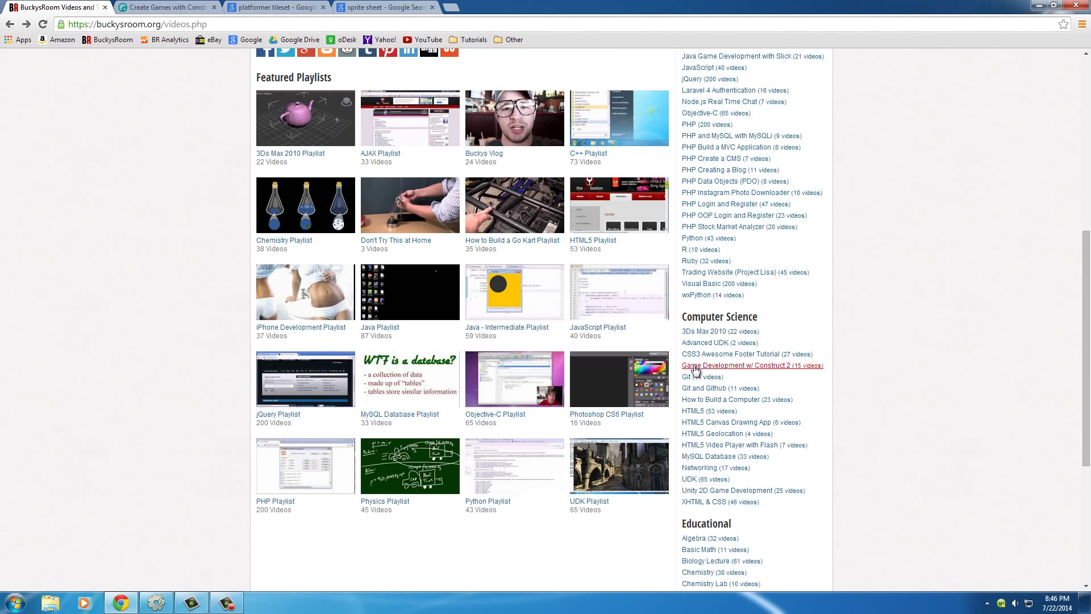
left_click(778, 367)
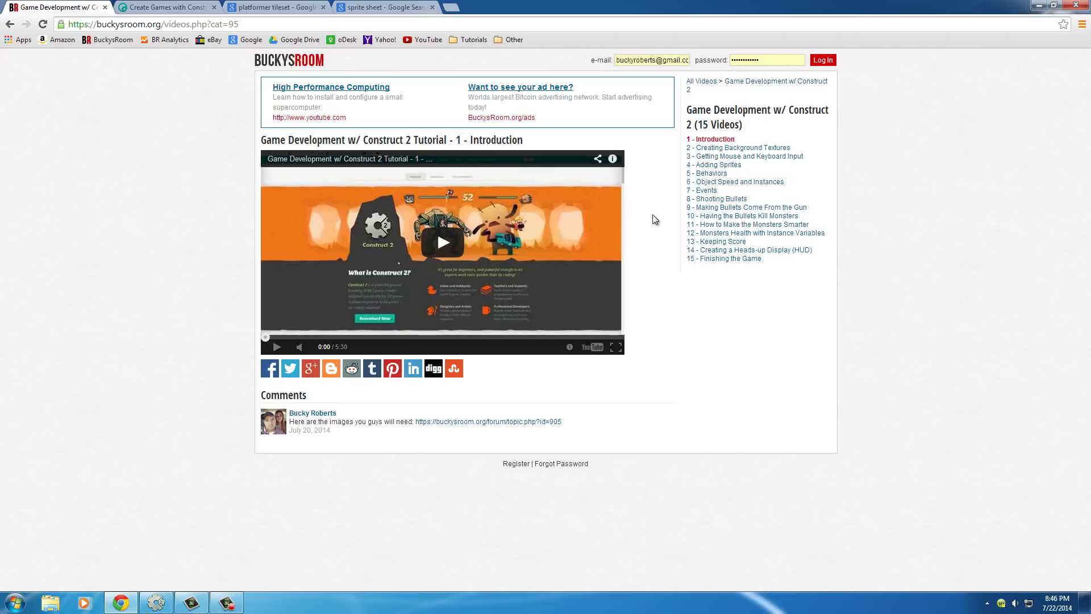
key("alt+Left")
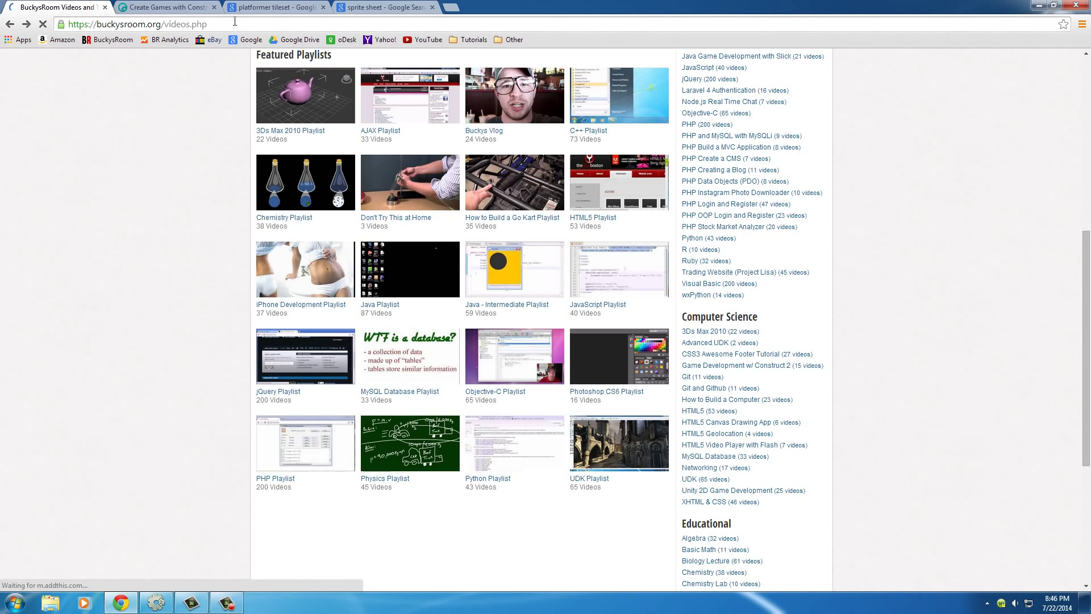
On the Scirra Construct 2 page, highlight 'scirra' and 'construct2' in the scirra.com/construct2 address
left_click(167, 8)
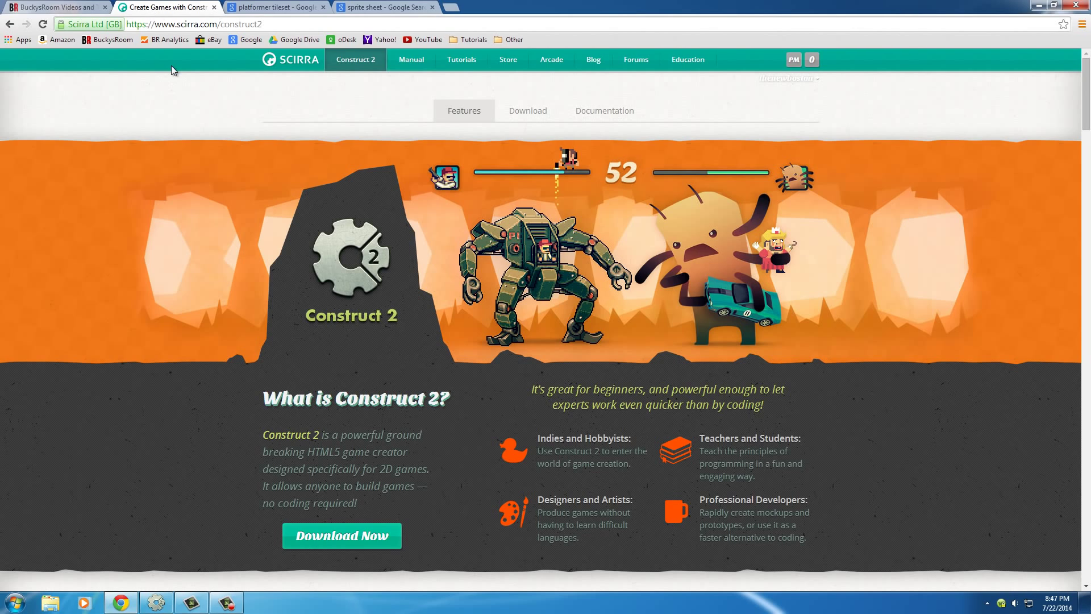
left_click(210, 25)
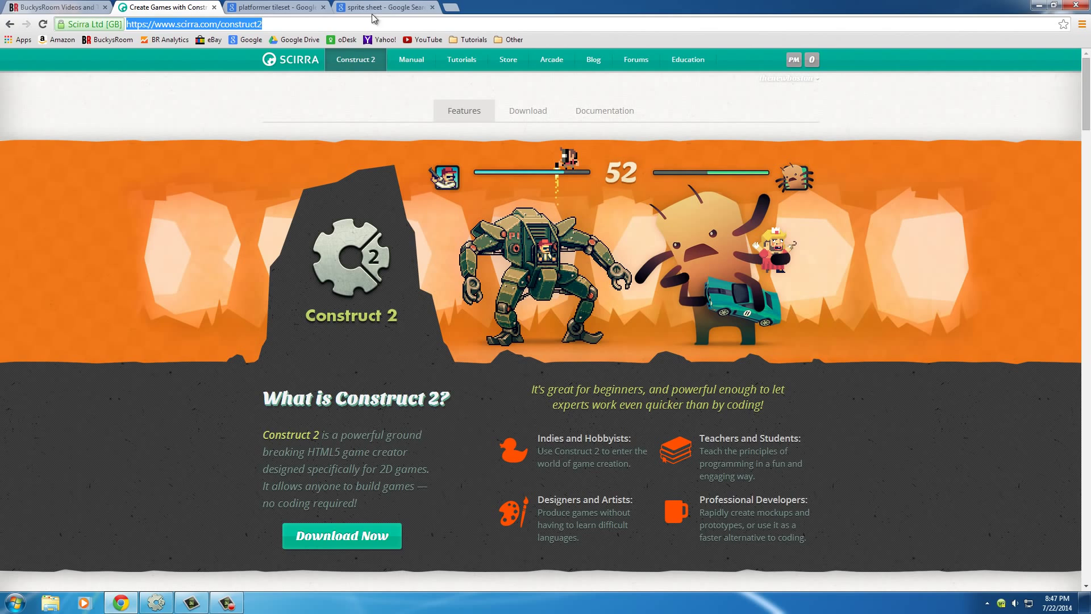
left_click(195, 25)
left_click_drag(176, 24, 198, 26)
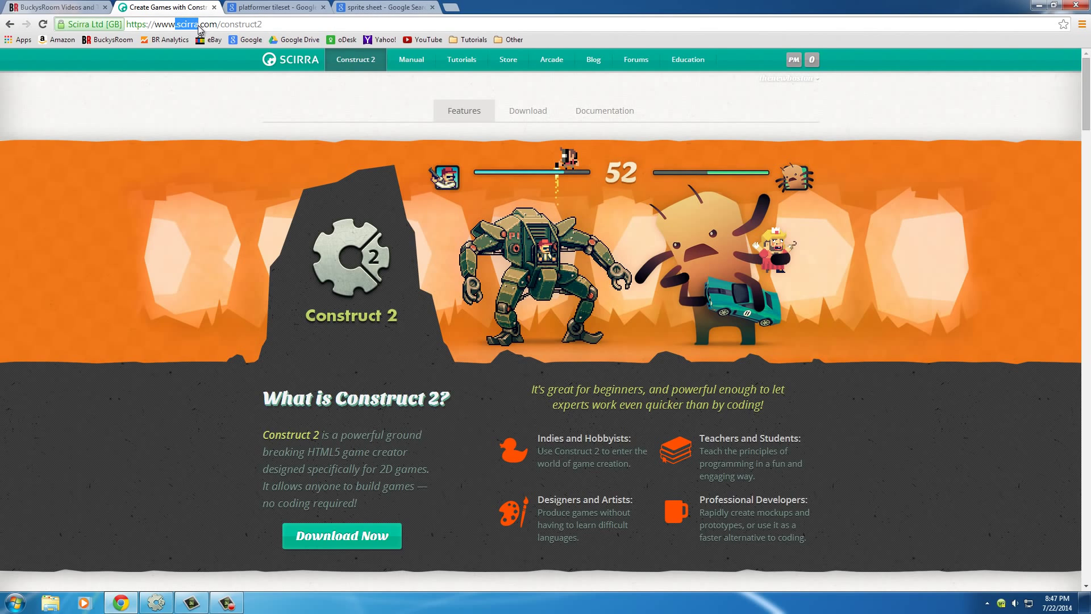
left_click(267, 24)
double_click(242, 24)
left_click(287, 26)
Restore Construct 2 and create a new empty project with default settings
left_click(1038, 7)
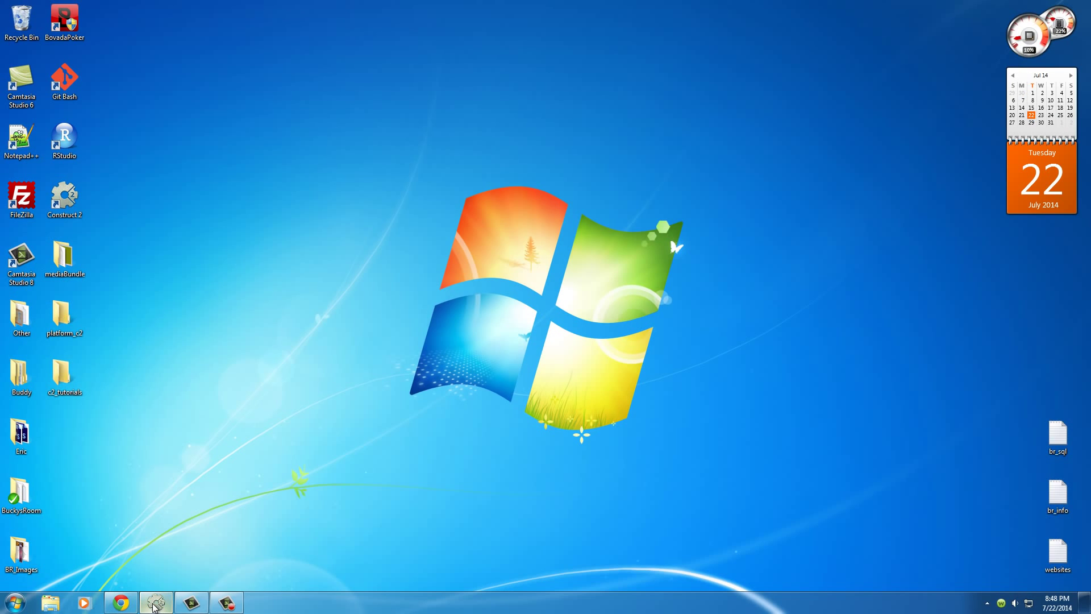
left_click(155, 606)
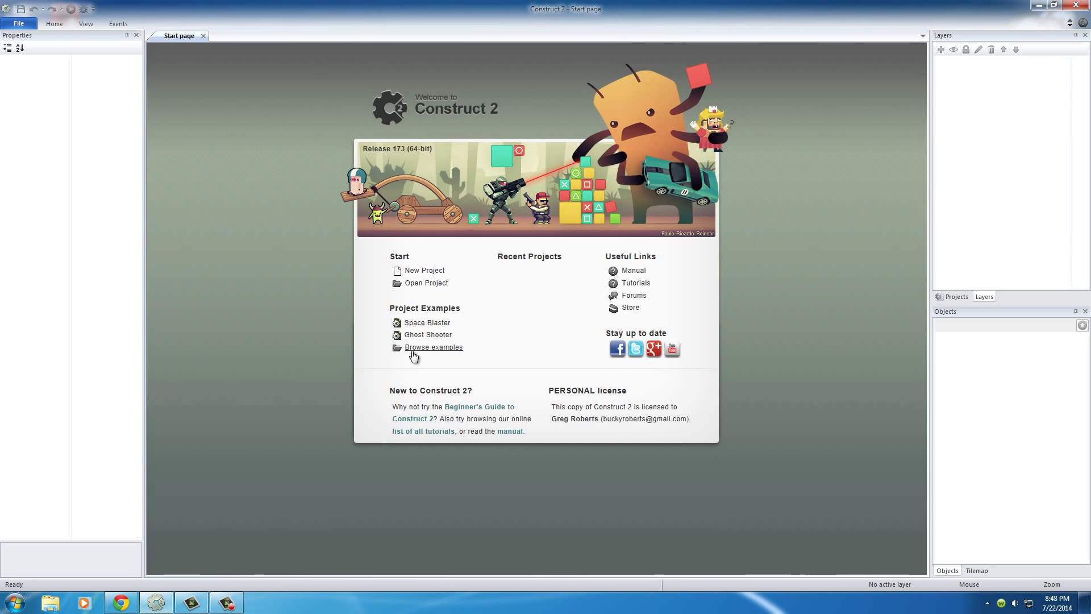
left_click(422, 272)
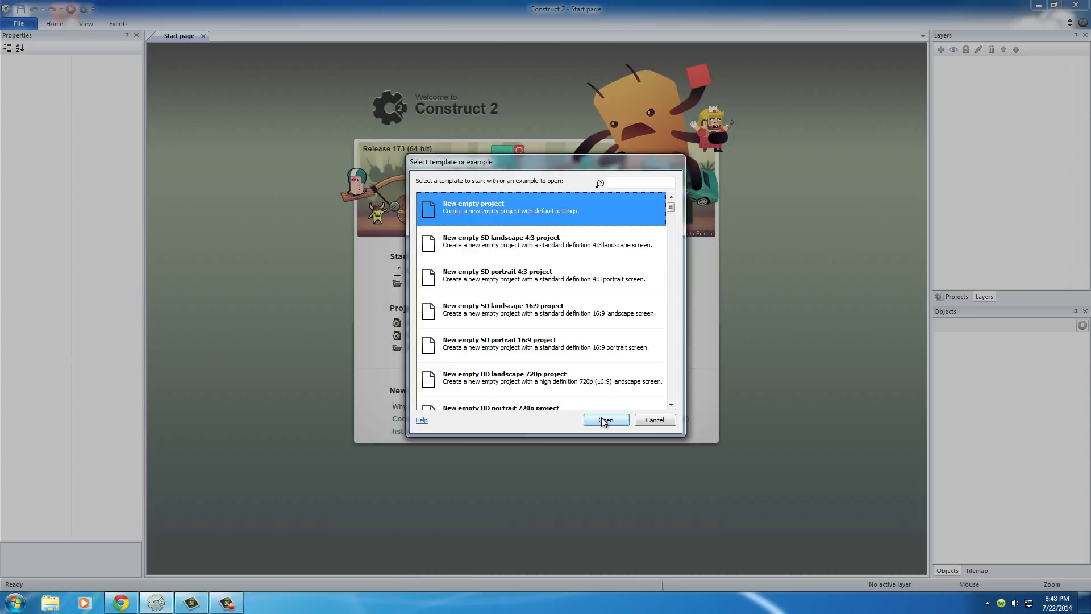
left_click(605, 421)
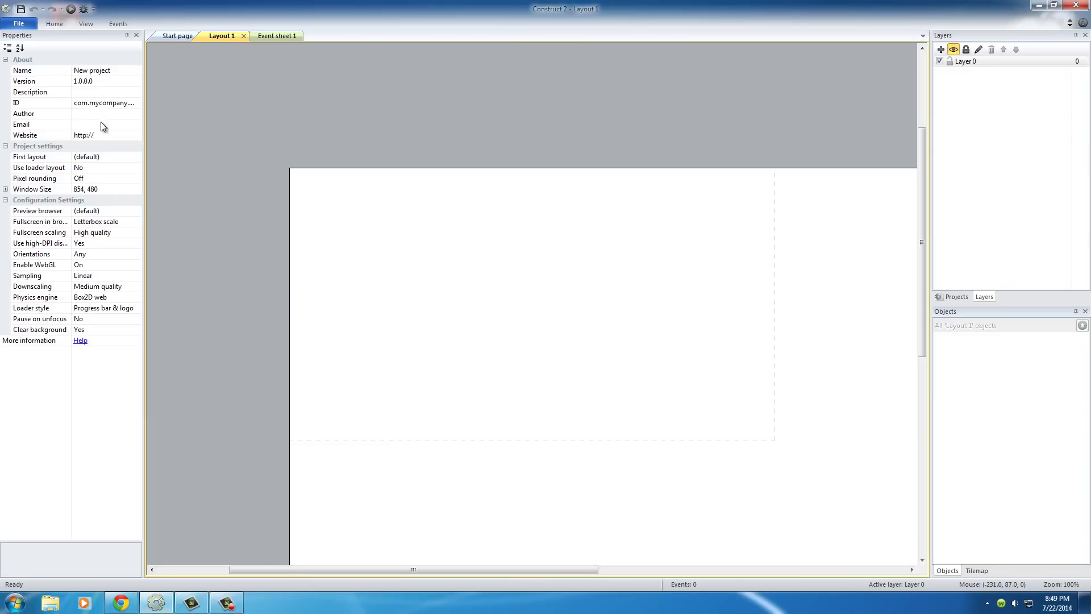
View Construct 2's About information from the File menu and close it
left_click(6, 12)
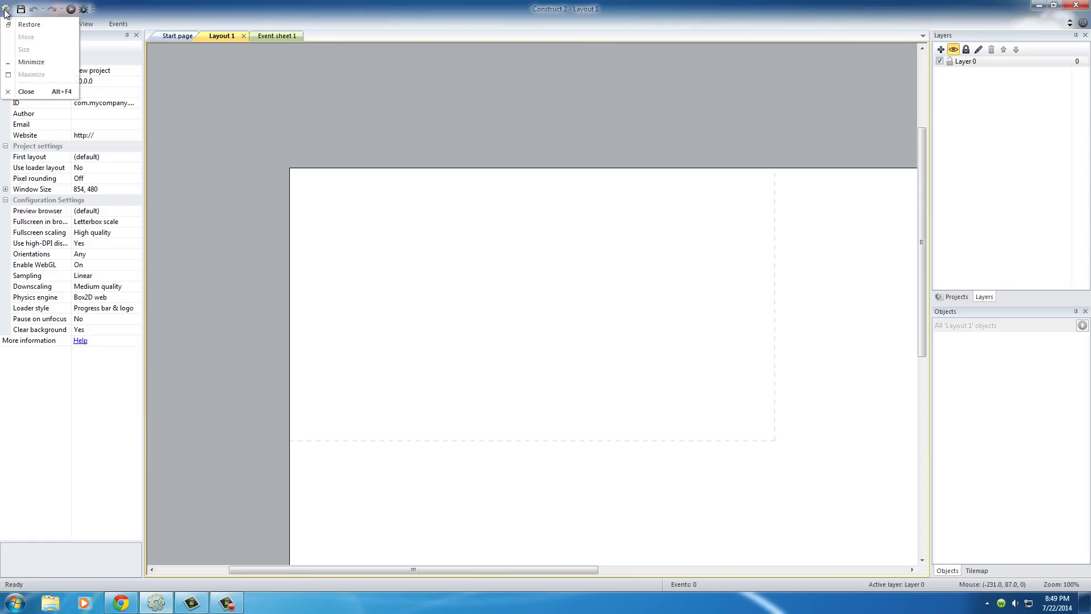
left_click(260, 175)
left_click(19, 25)
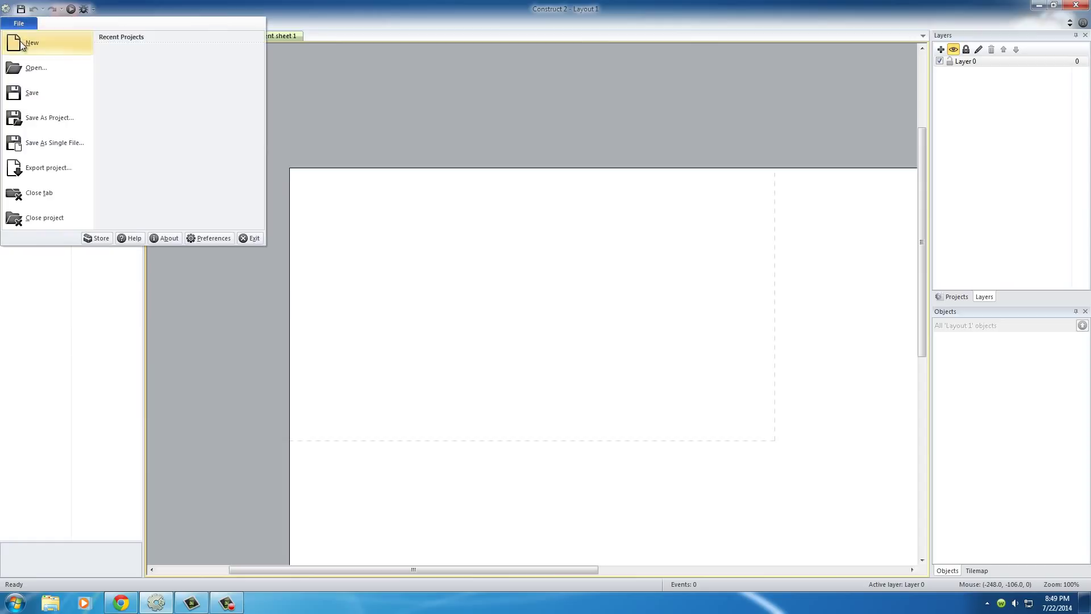
left_click(162, 239)
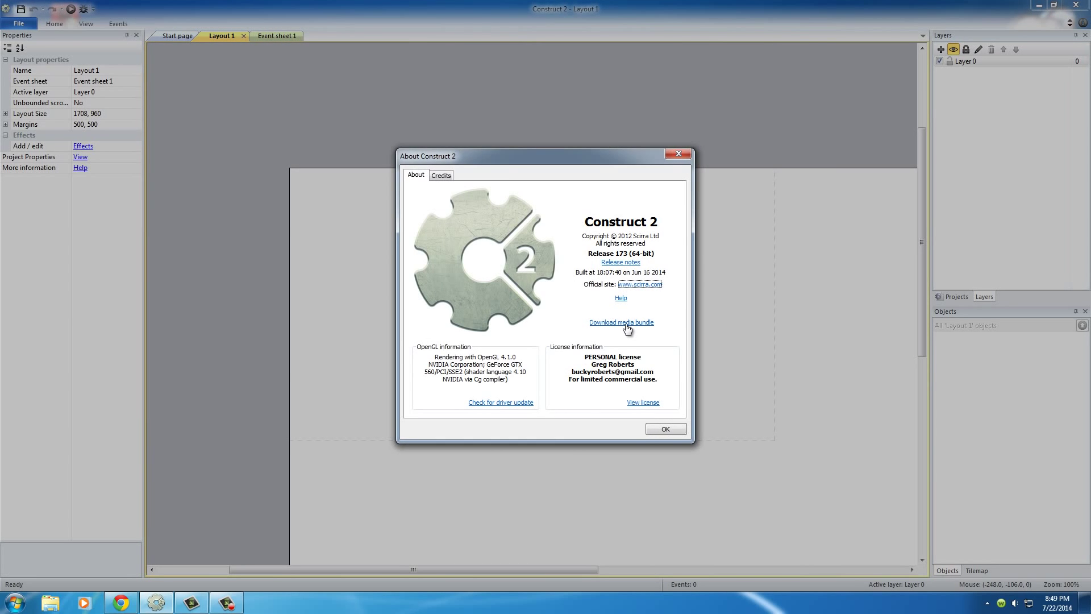
left_click(678, 154)
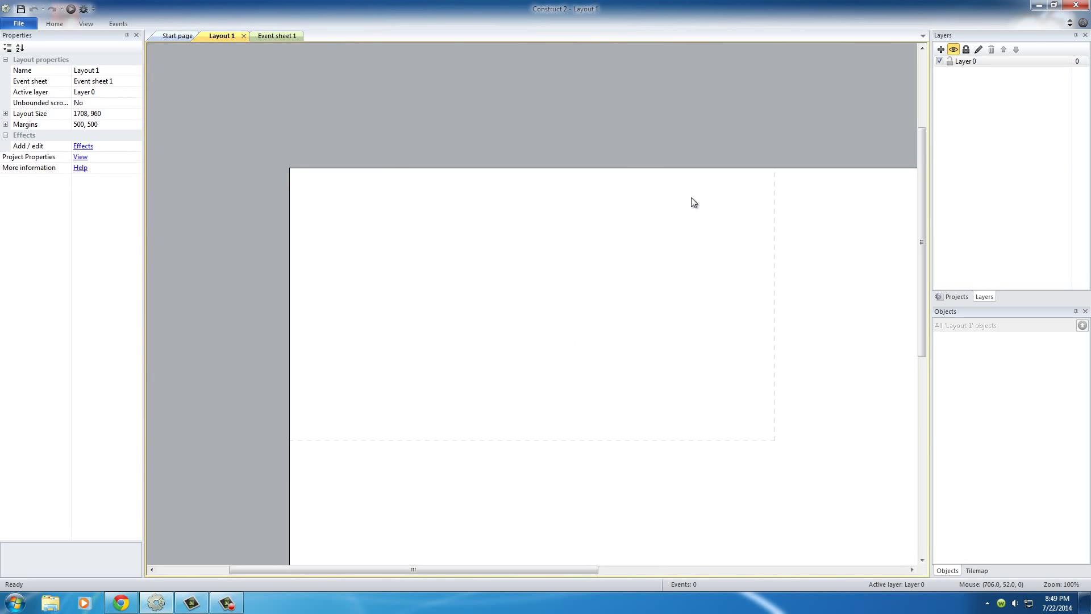
Open mediaBundle and browse the Jungle Platformer Background Image and Enemies > Snail folders
left_click(1039, 6)
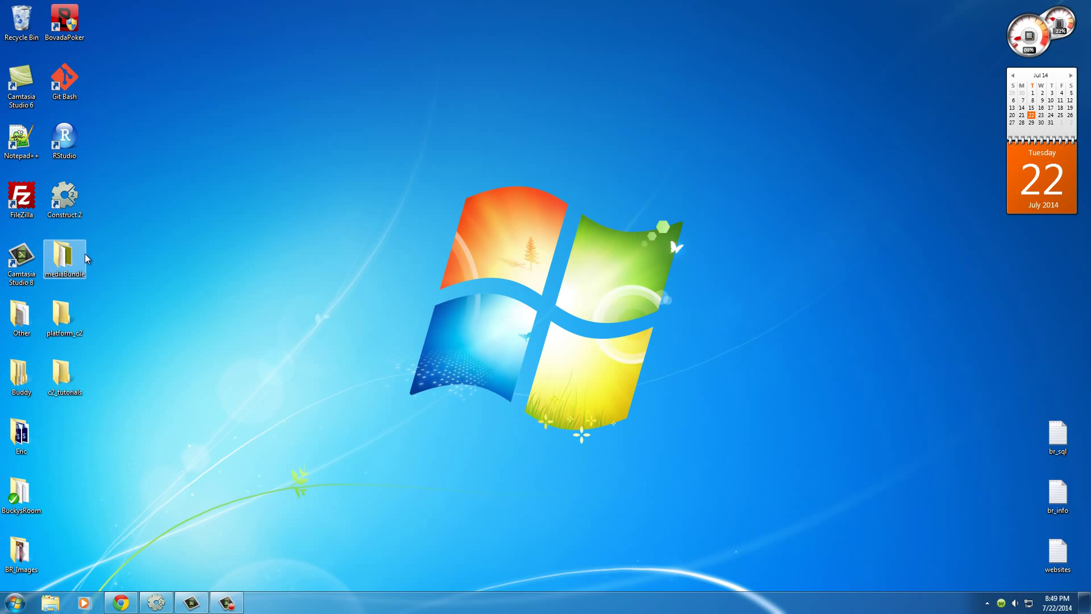
left_click(64, 258)
double_click(64, 258)
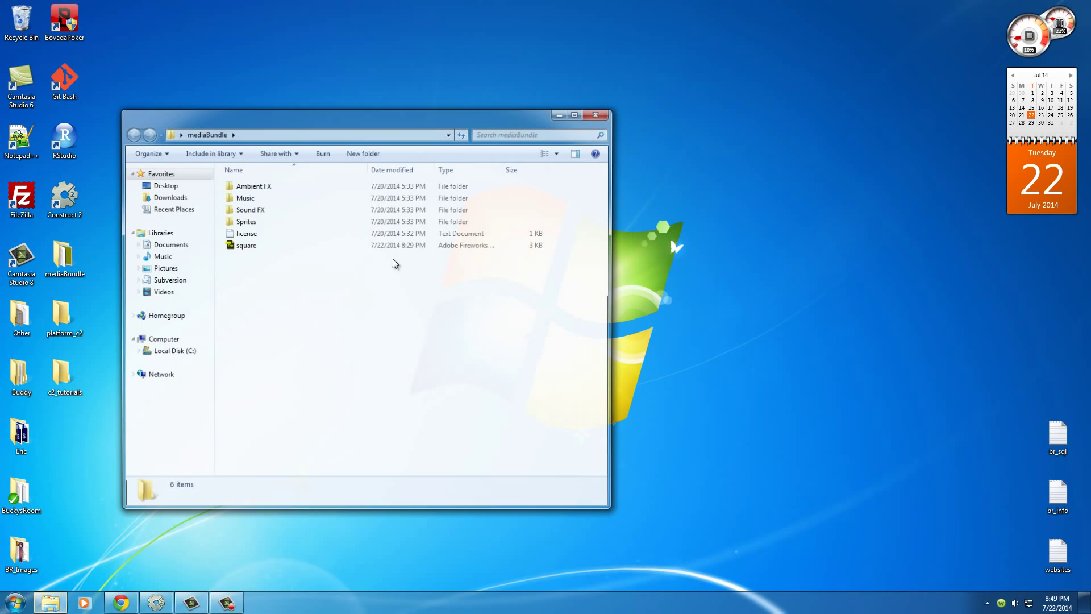
double_click(230, 221)
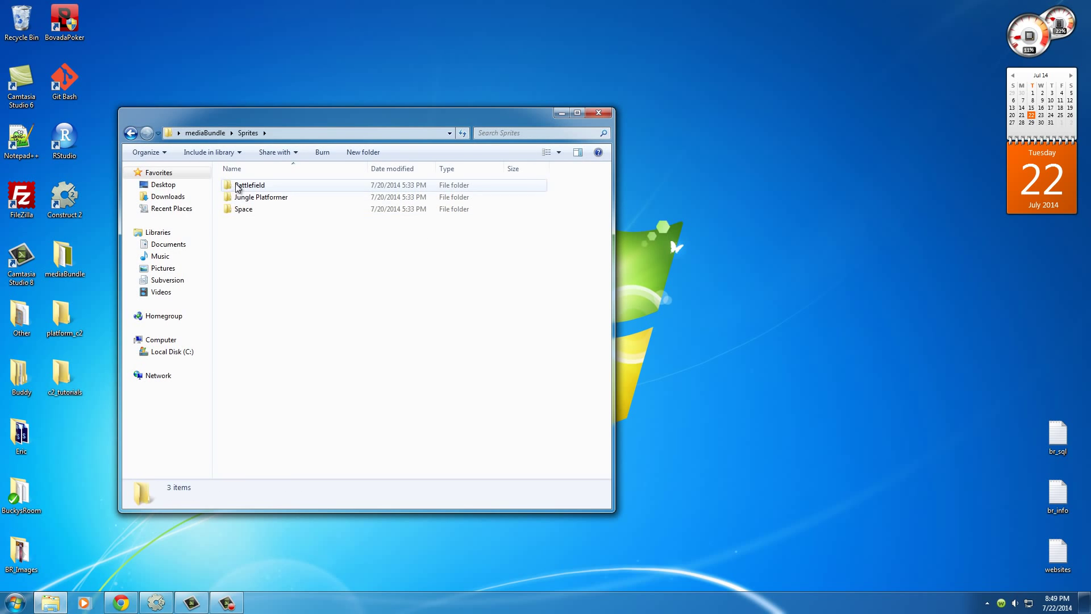
double_click(257, 198)
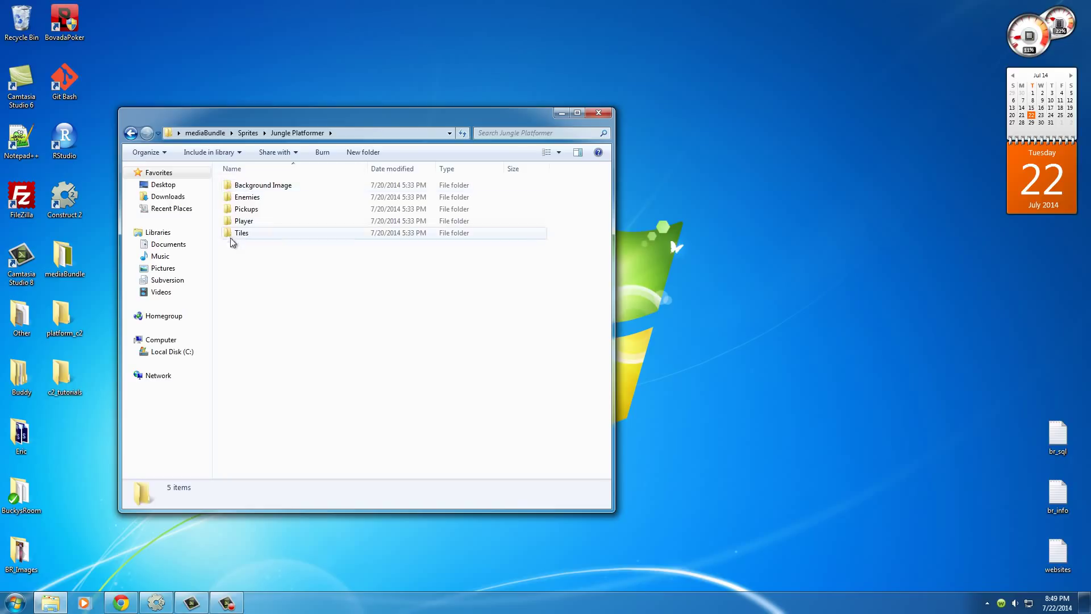
double_click(238, 184)
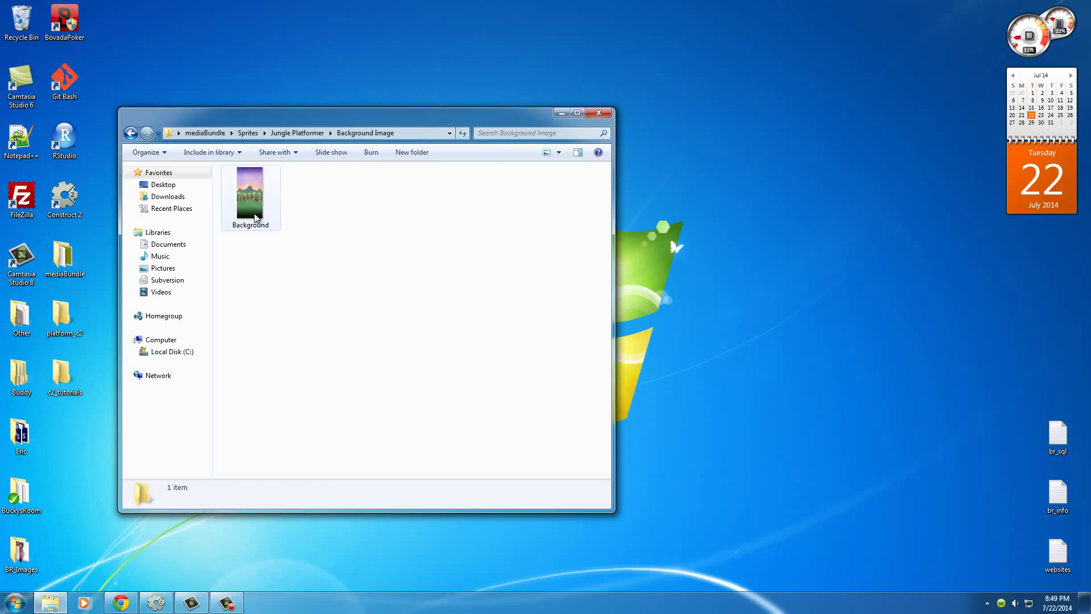
key("BackSpace")
double_click(249, 197)
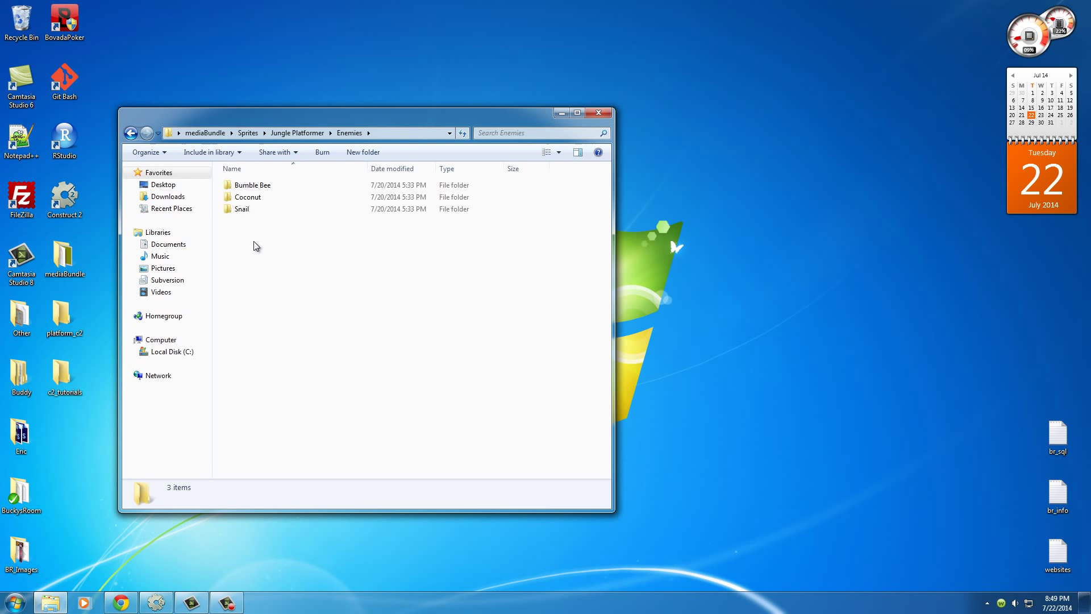
double_click(230, 209)
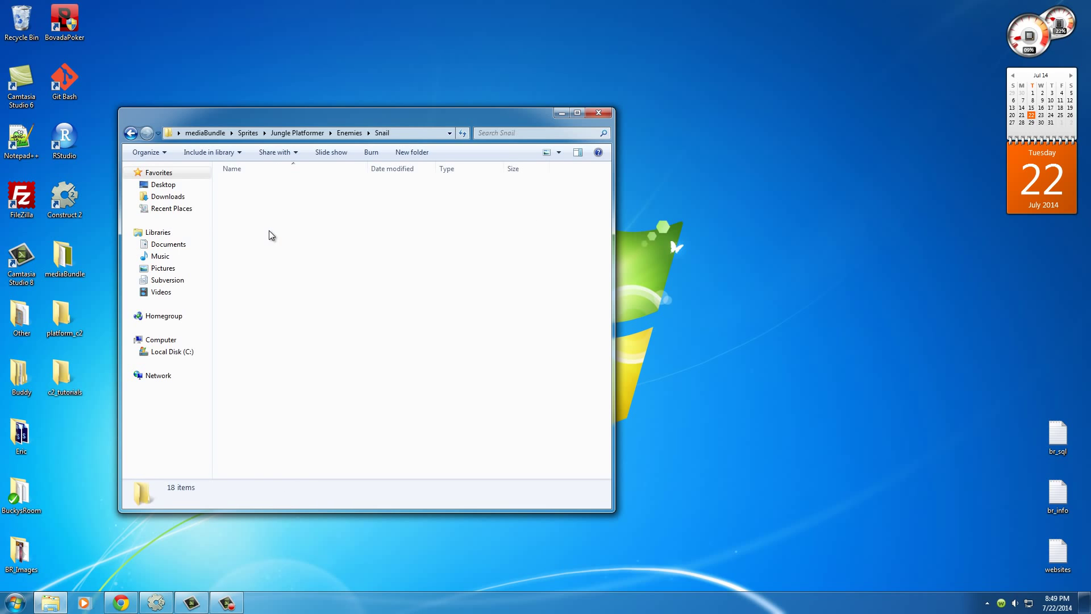
key("BackSpace")
key("BackSpace")
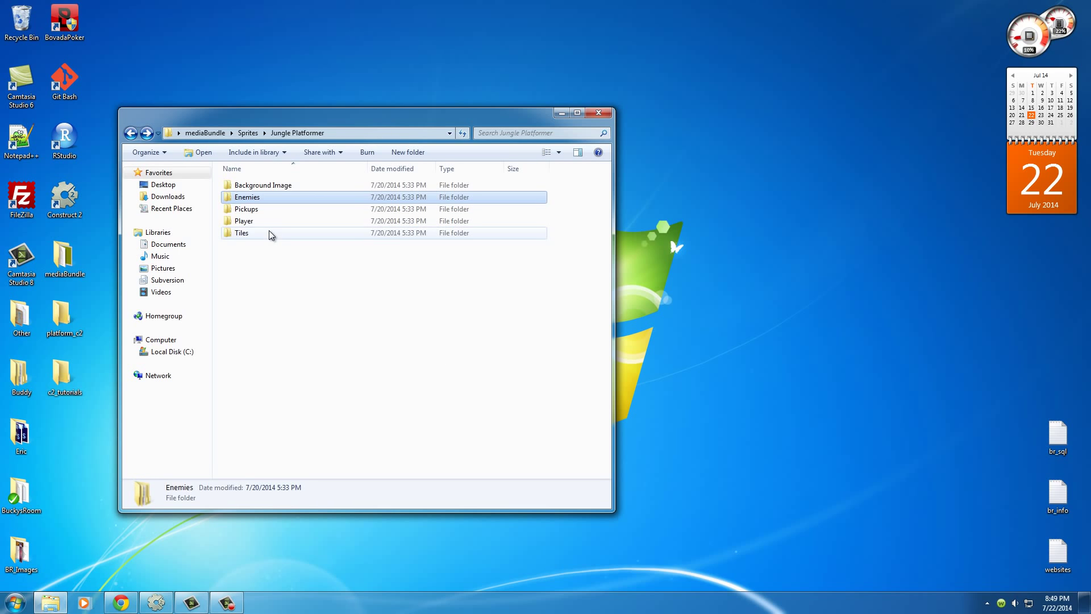
Look through the Player > Run frames, check sprite pl0032's actions, and close the window
double_click(236, 221)
left_click(230, 269)
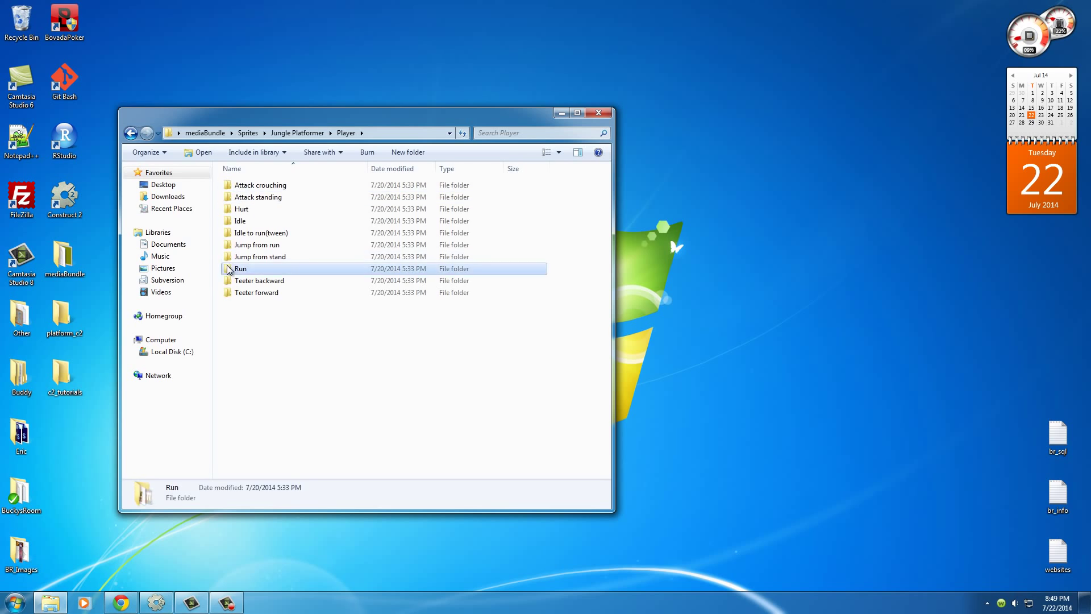
double_click(229, 269)
right_click(251, 199)
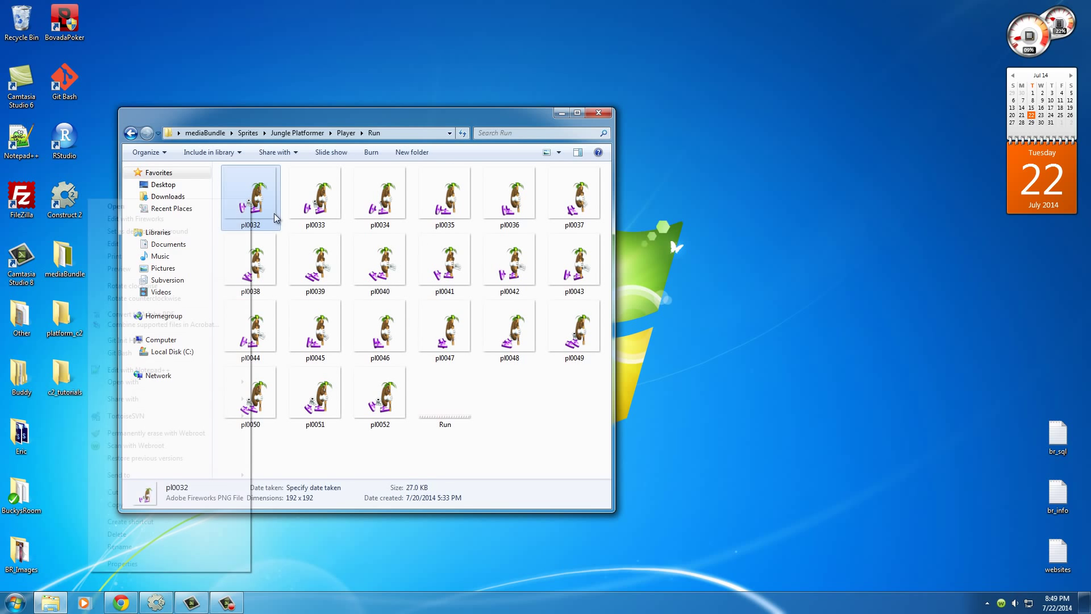
left_click(401, 440)
right_click(243, 195)
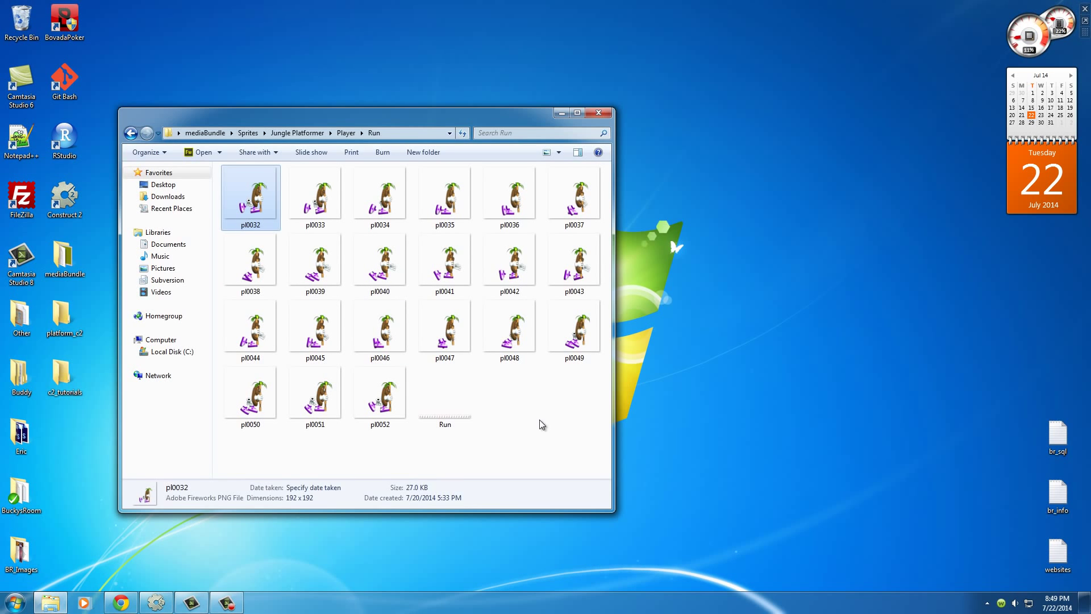
left_click(609, 113)
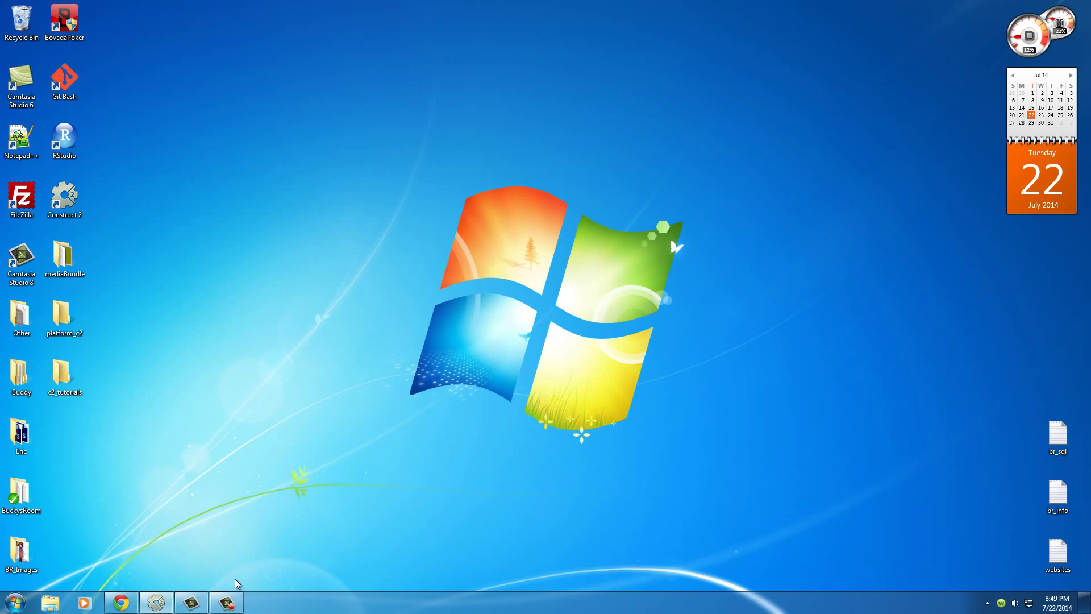
Return to the 'platformer tileset' image results and preview the photonstorm tileset
left_click(119, 605)
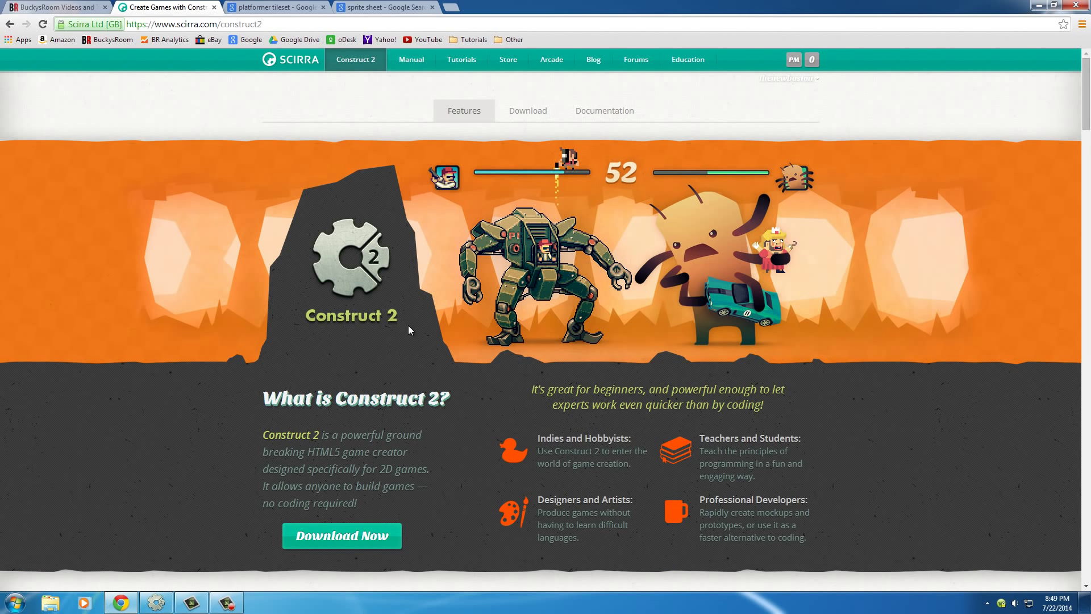
left_click(269, 8)
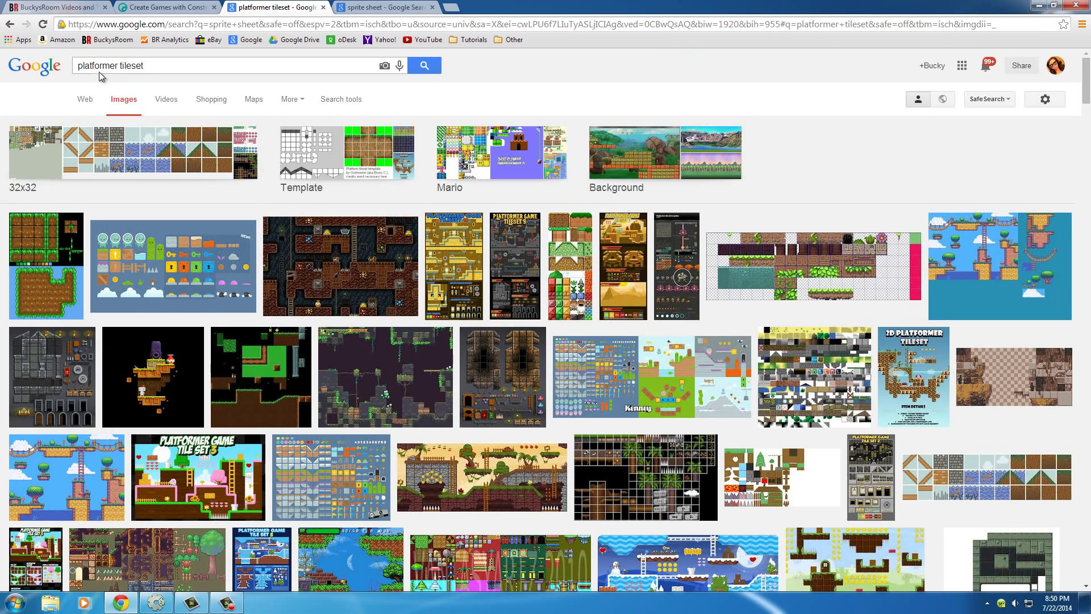
double_click(117, 65)
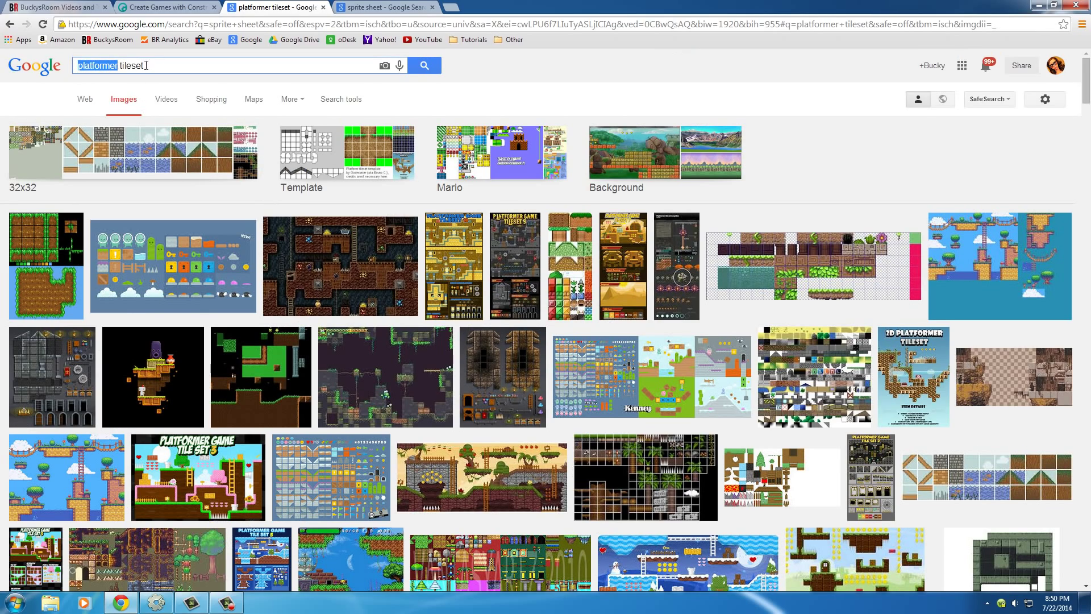
left_click(793, 265)
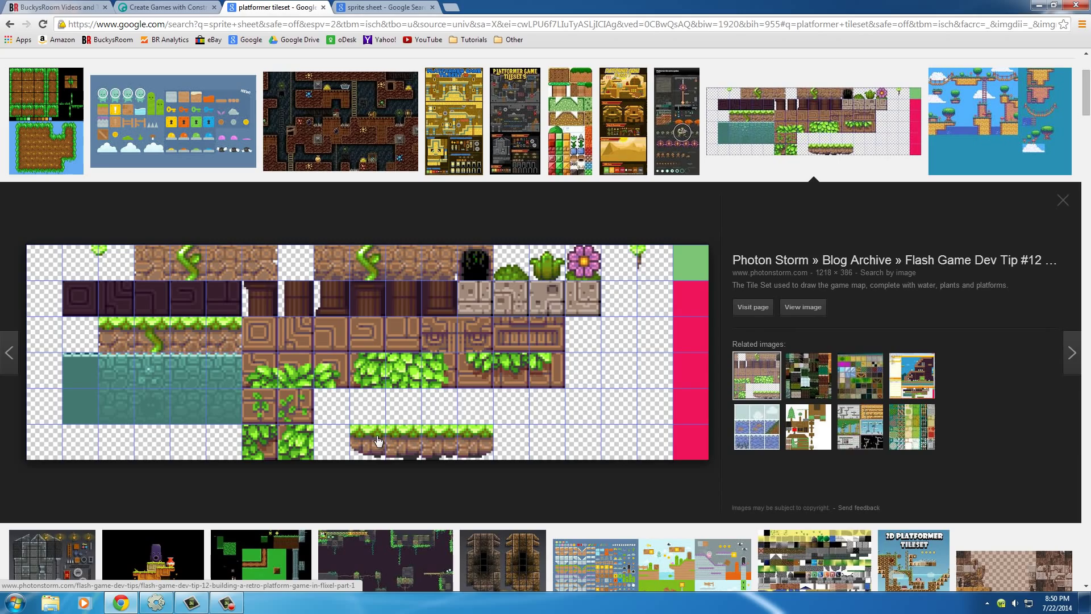
left_click(1062, 202)
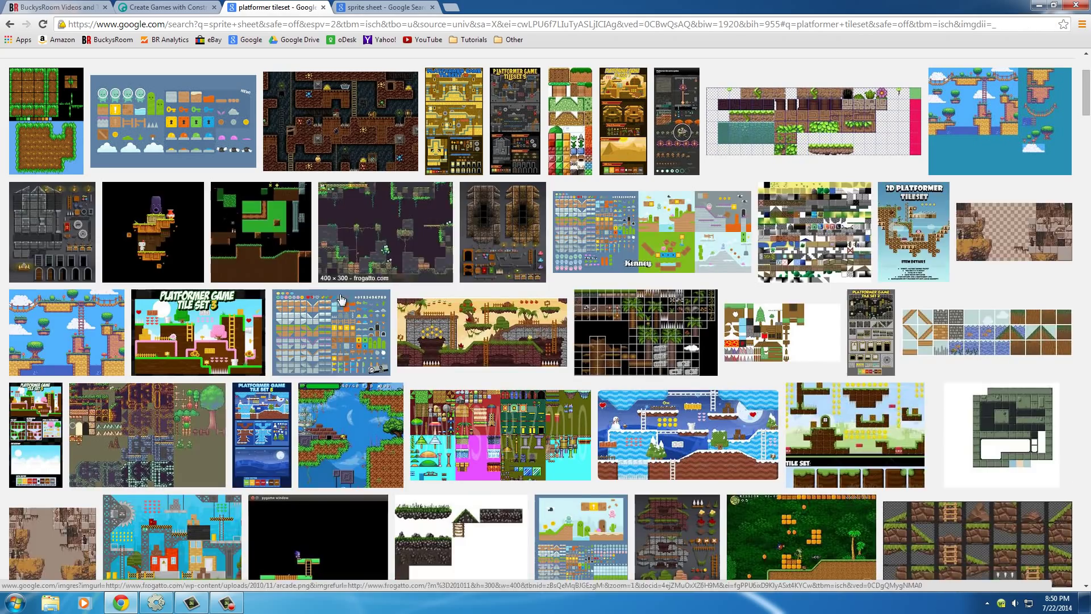
Preview the Vertex platformer screenshot and the Game Sprite Sheets tile set, then scroll back up
scroll(345, 157, "down", 6)
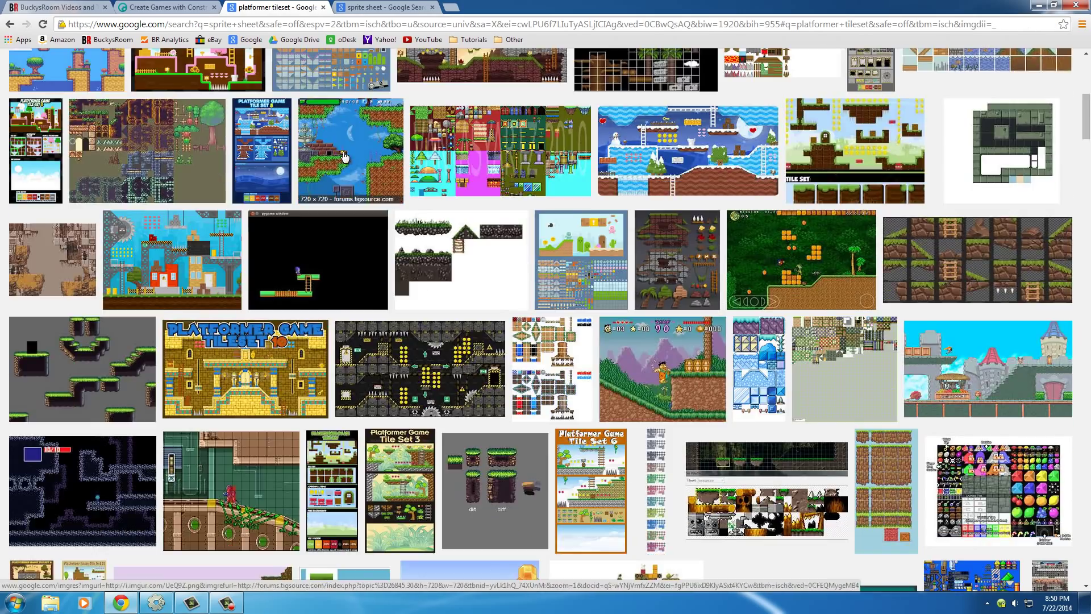
left_click(344, 157)
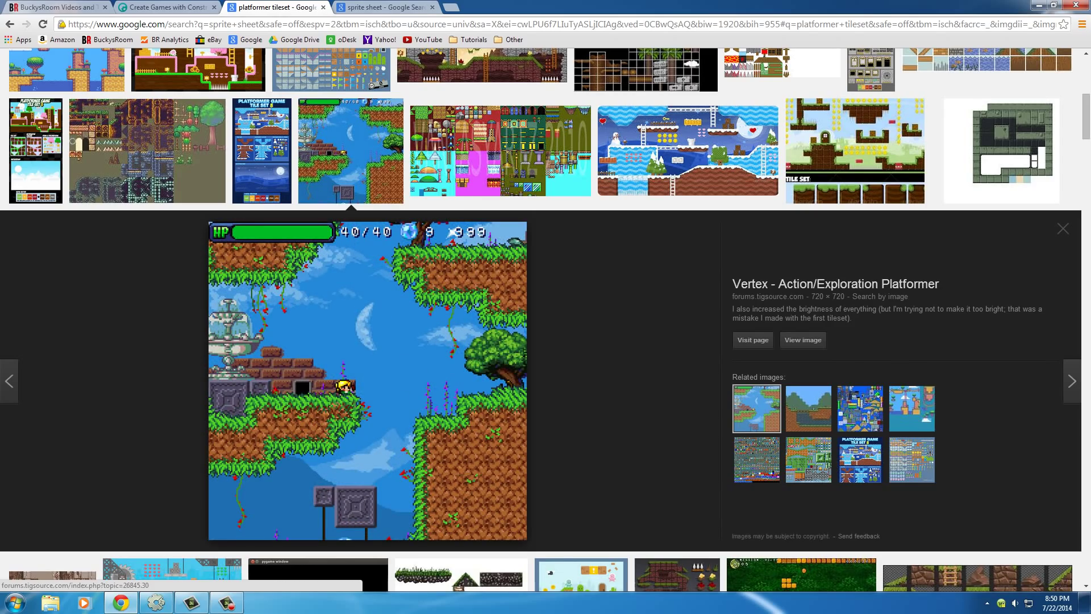
left_click(1063, 229)
left_click(855, 150)
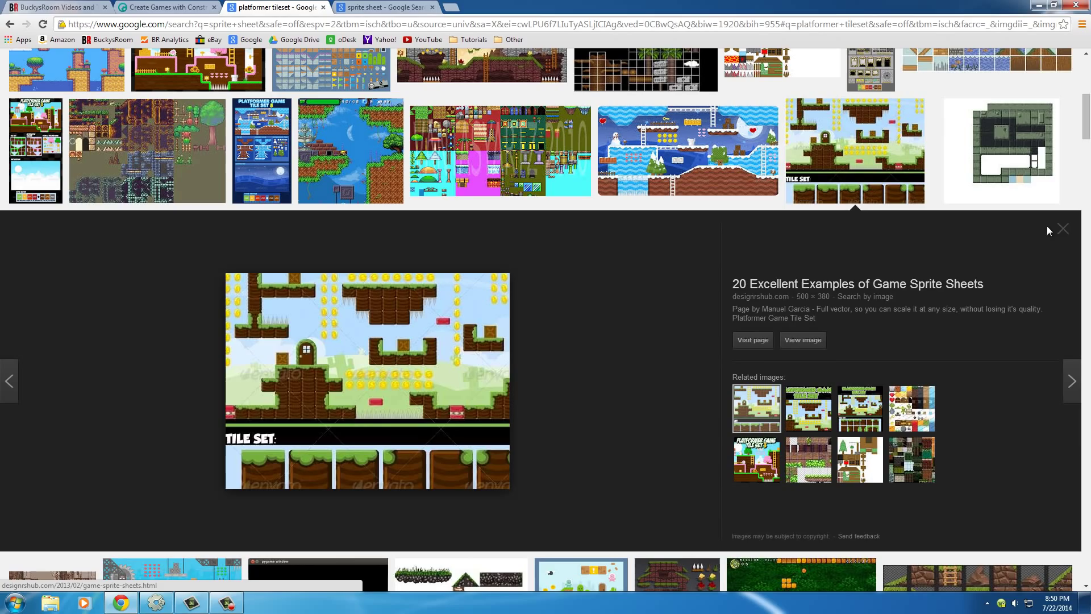
left_click(1063, 231)
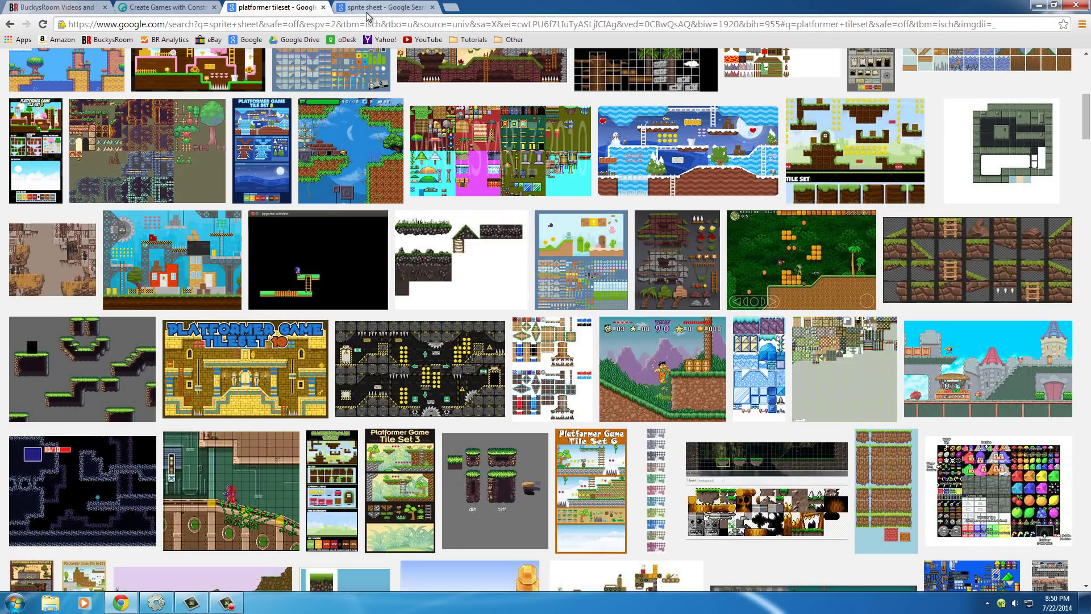
scroll(449, 406, "up", 7)
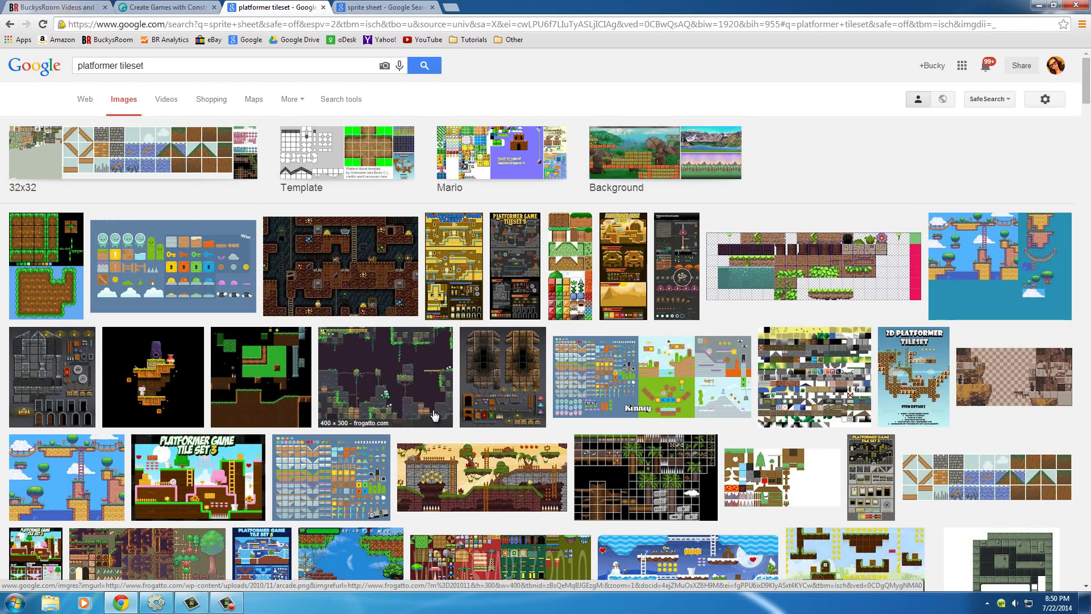
Preview the running cat and waveengine 'sprite sheet' results, then minimize the browser
left_click(378, 8)
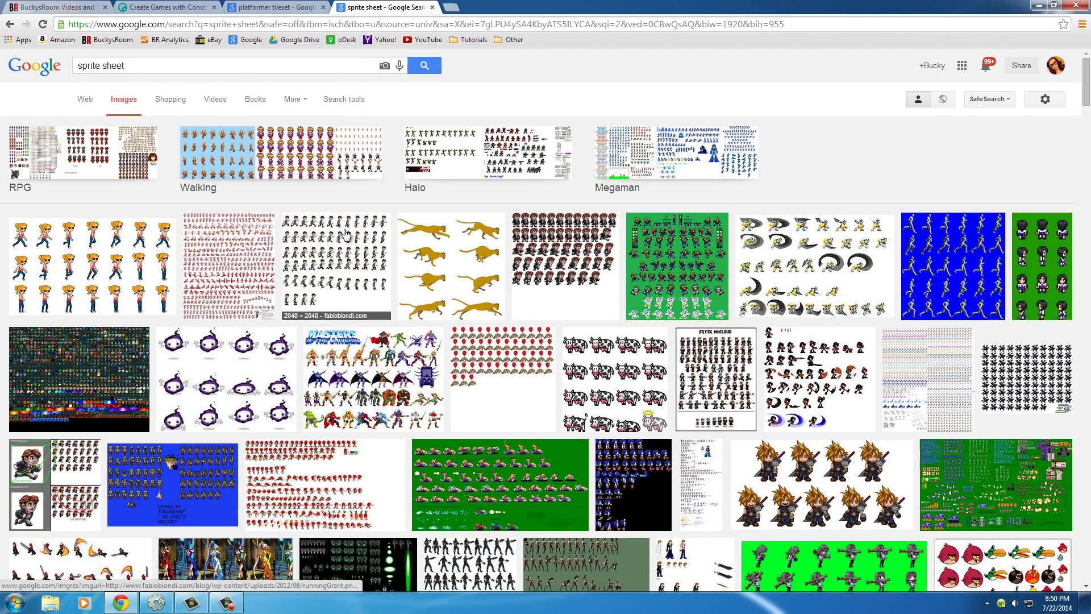
triple_click(153, 64)
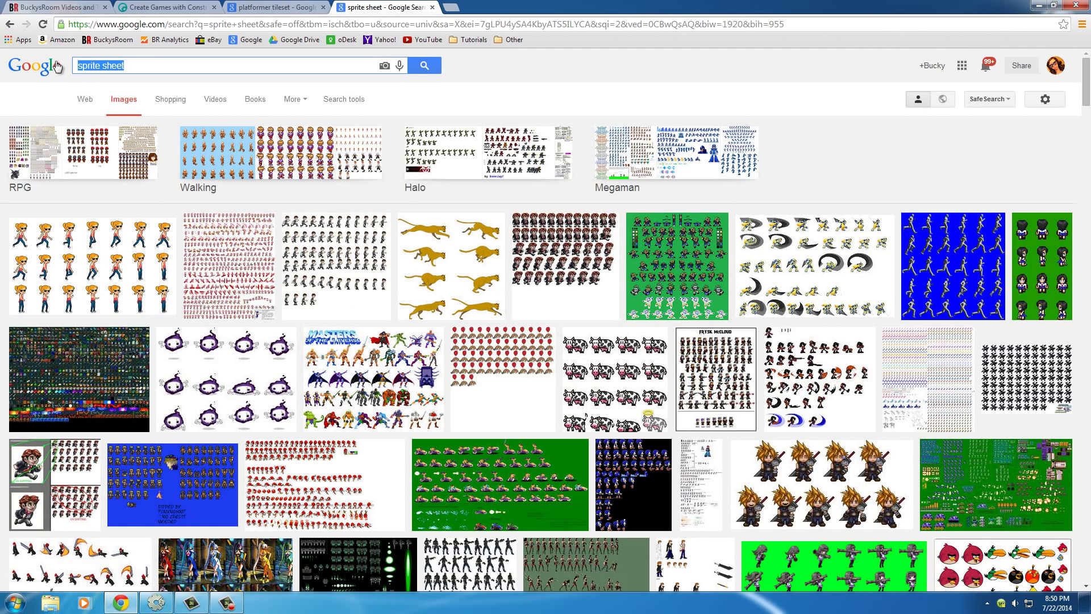
left_click(462, 255)
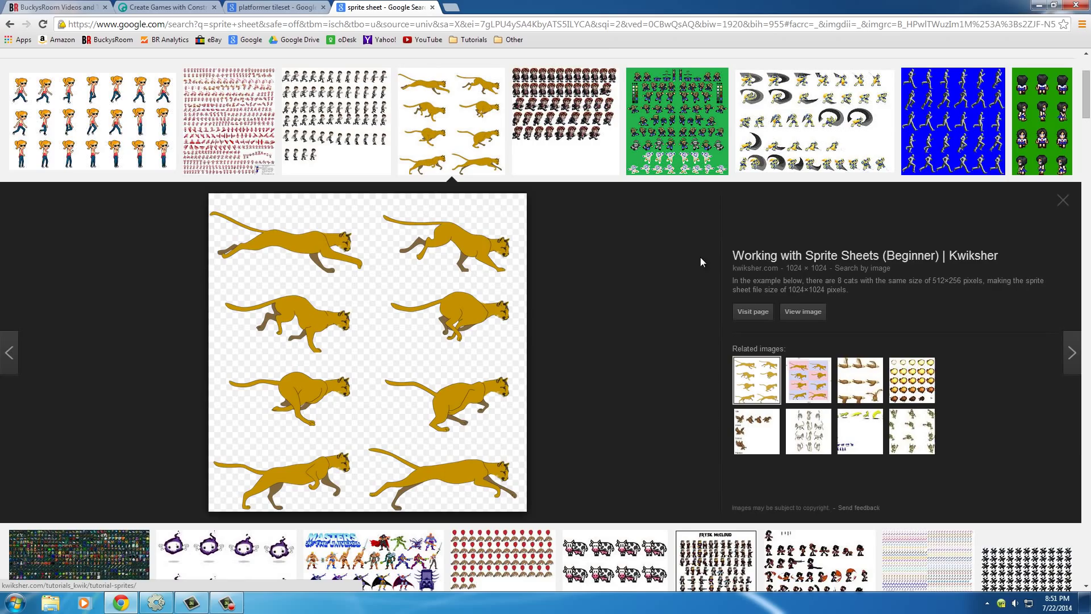
left_click(1063, 201)
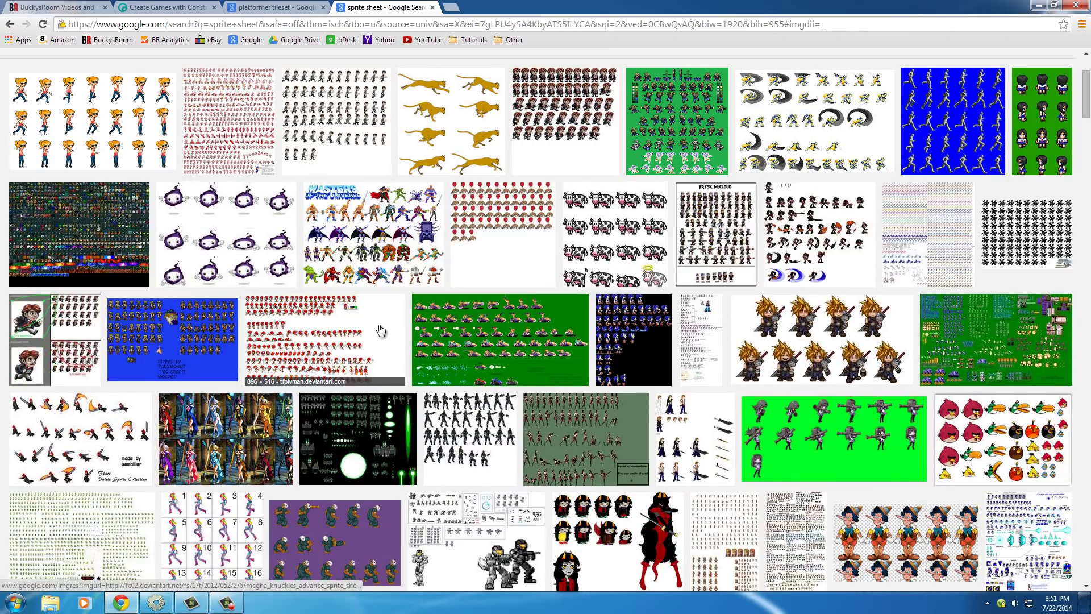
scroll(380, 331, "up", 3)
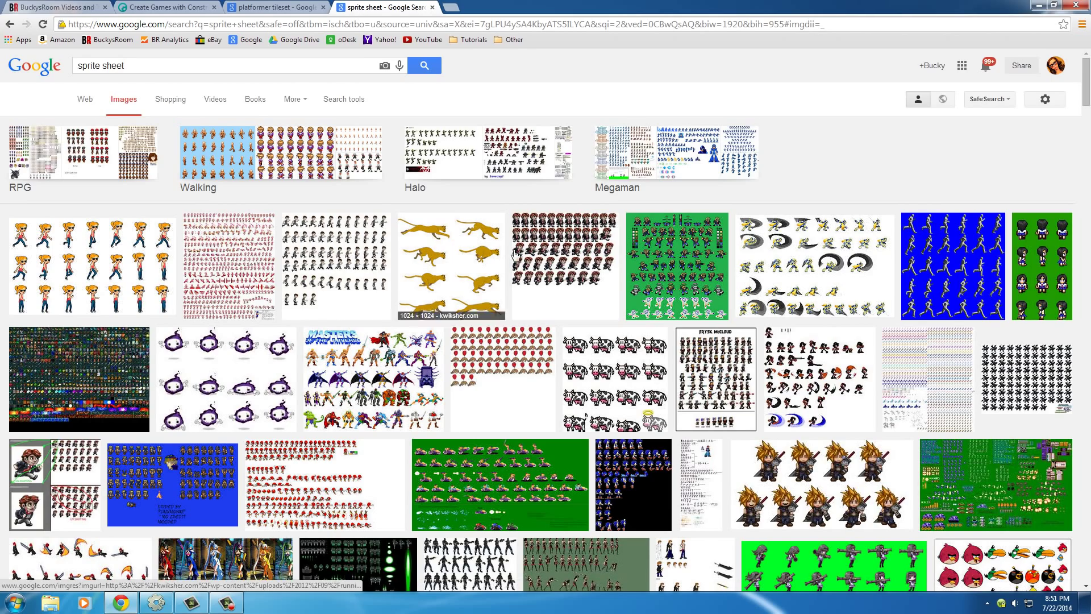
left_click(579, 254)
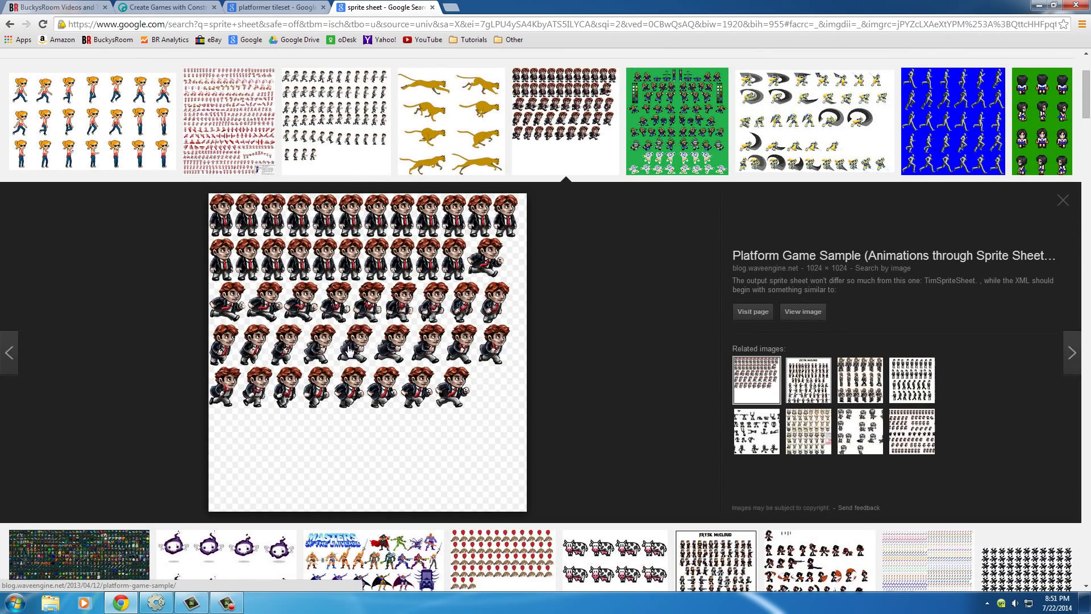
left_click(1063, 201)
left_click(1039, 6)
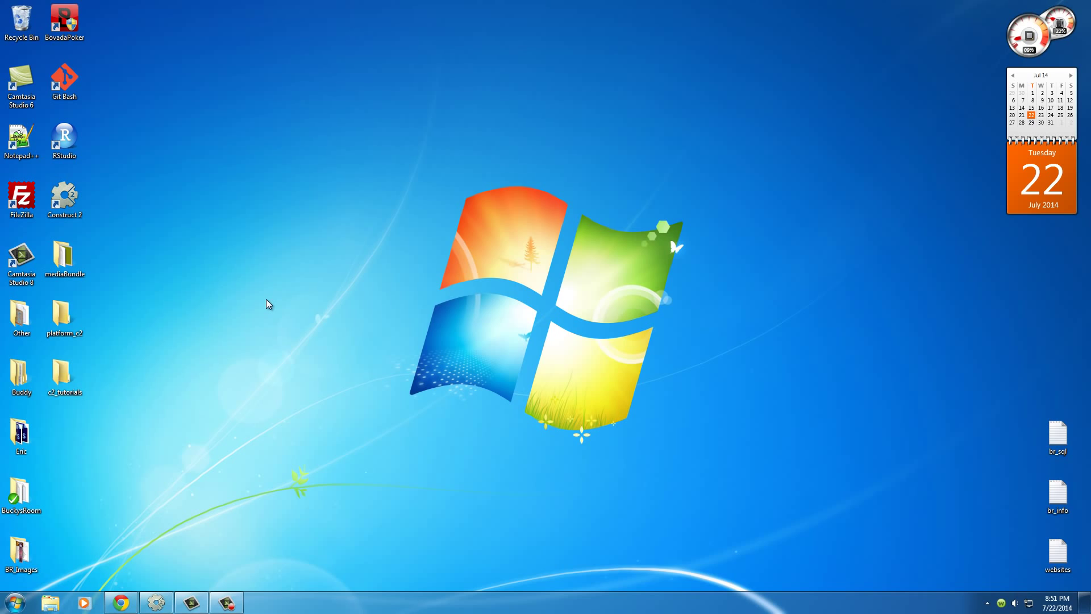
Restore the Construct 2 window from the taskbar to show the empty Layout 1
left_click(156, 602)
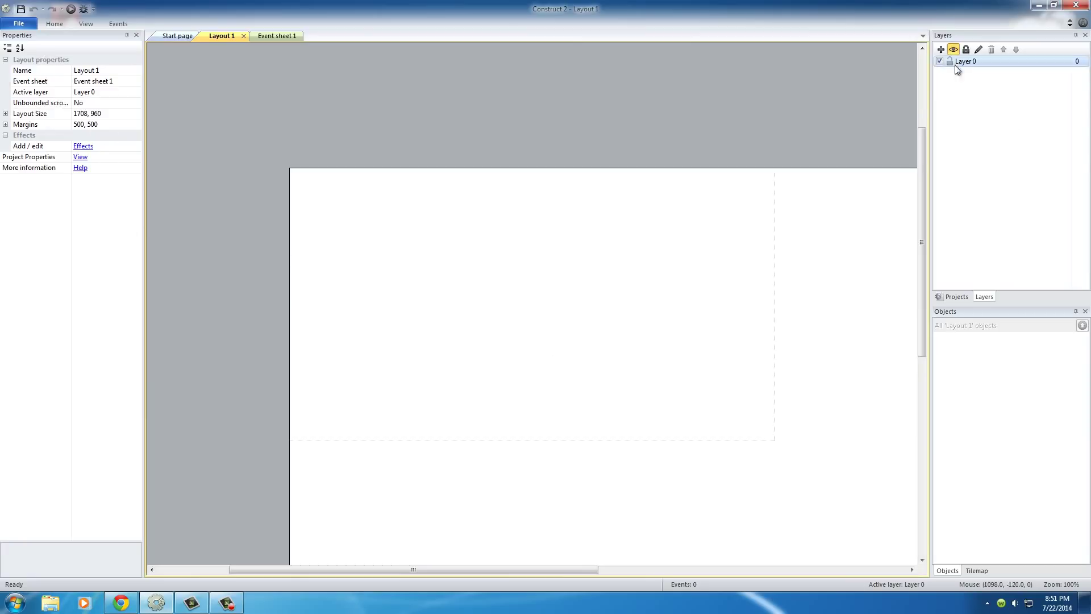
Change Layout 1's Layout Size from 1708, 960 to 4000, 2048
left_click(84, 118)
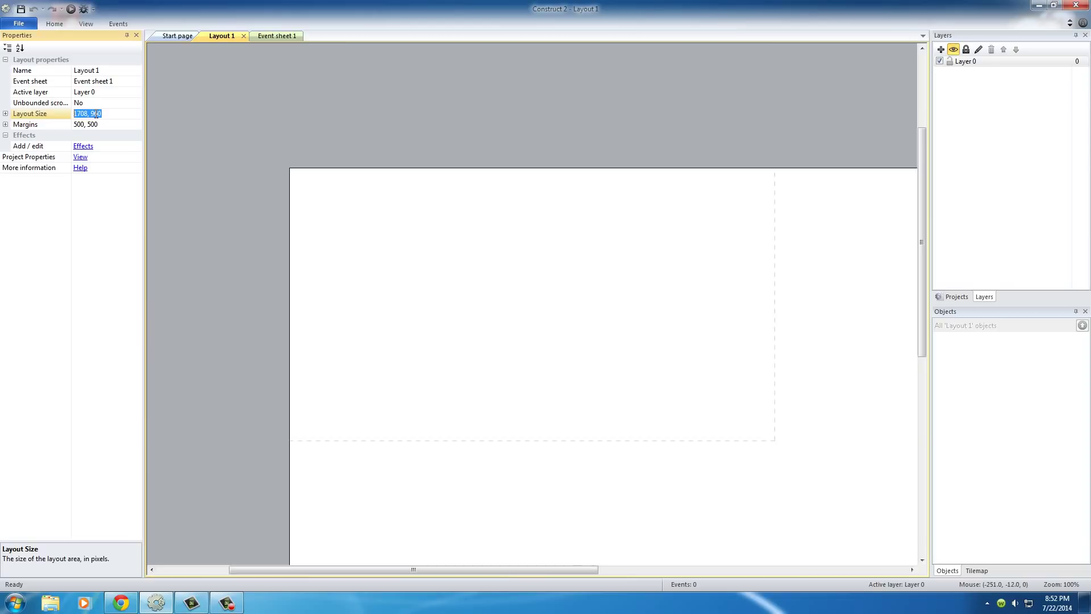
key("Return")
type("4000, 2048")
key("Return")
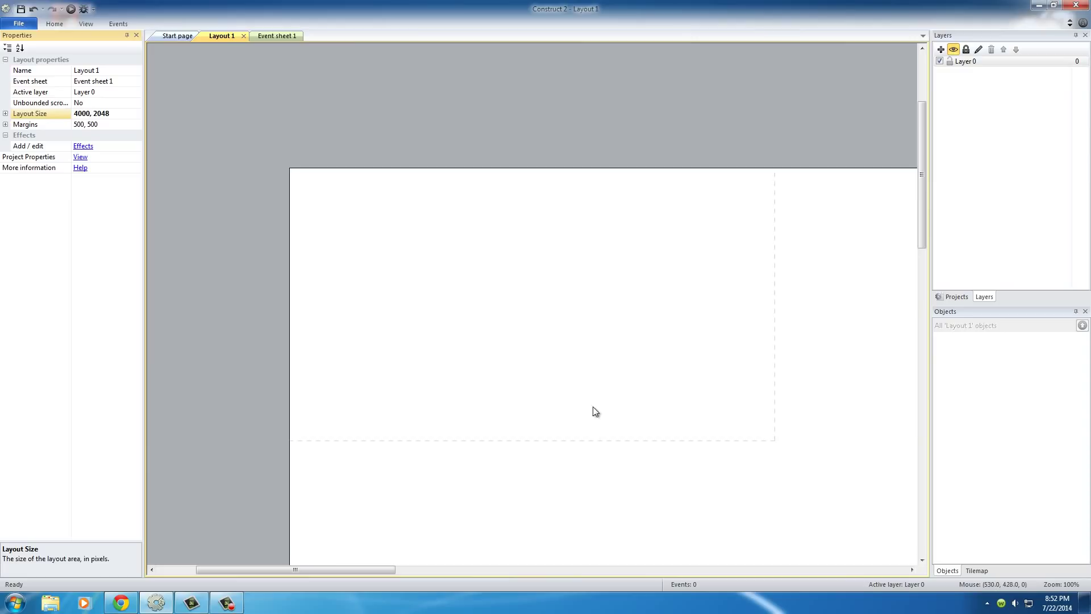
middle_click_drag(592, 407, 501, 326)
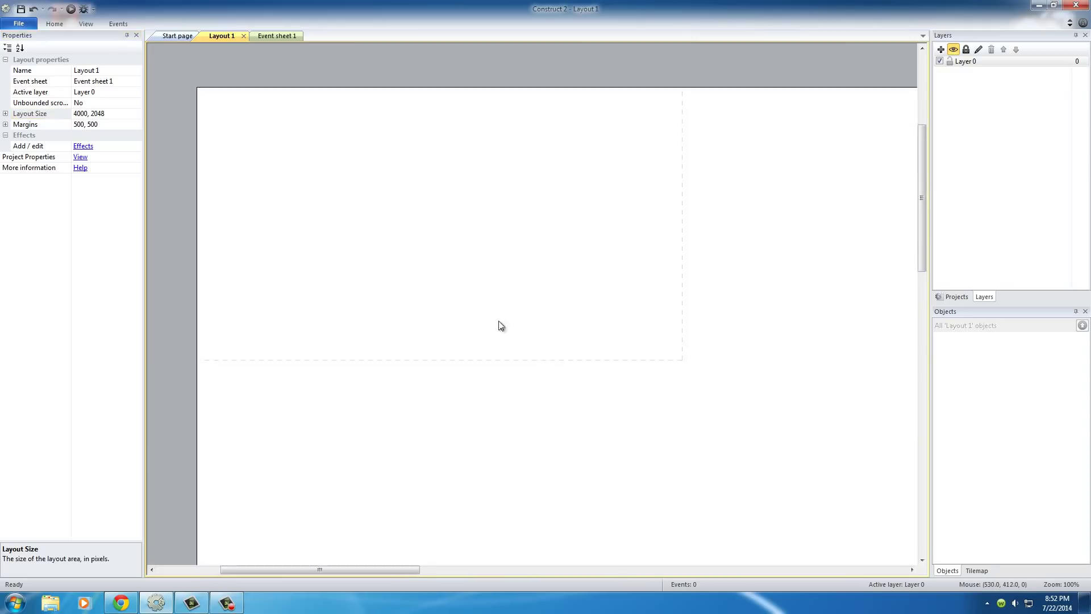
Zoom and pan around the 4000 x 2048 layout to inspect its top-left corner
scroll(541, 349, "down", 6, "ctrl")
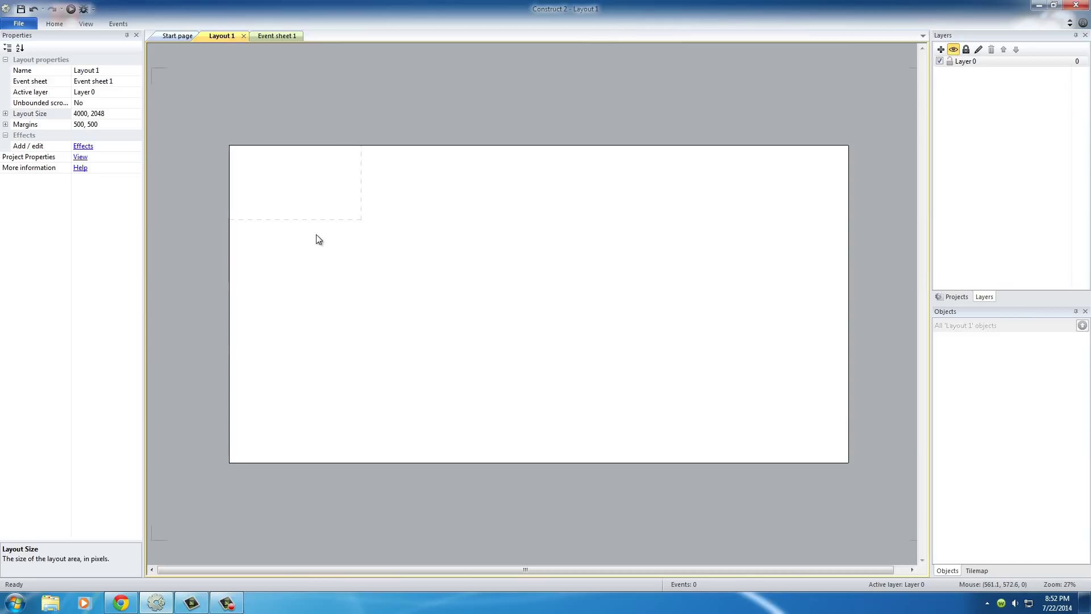
scroll(306, 236, "up", 3, "ctrl")
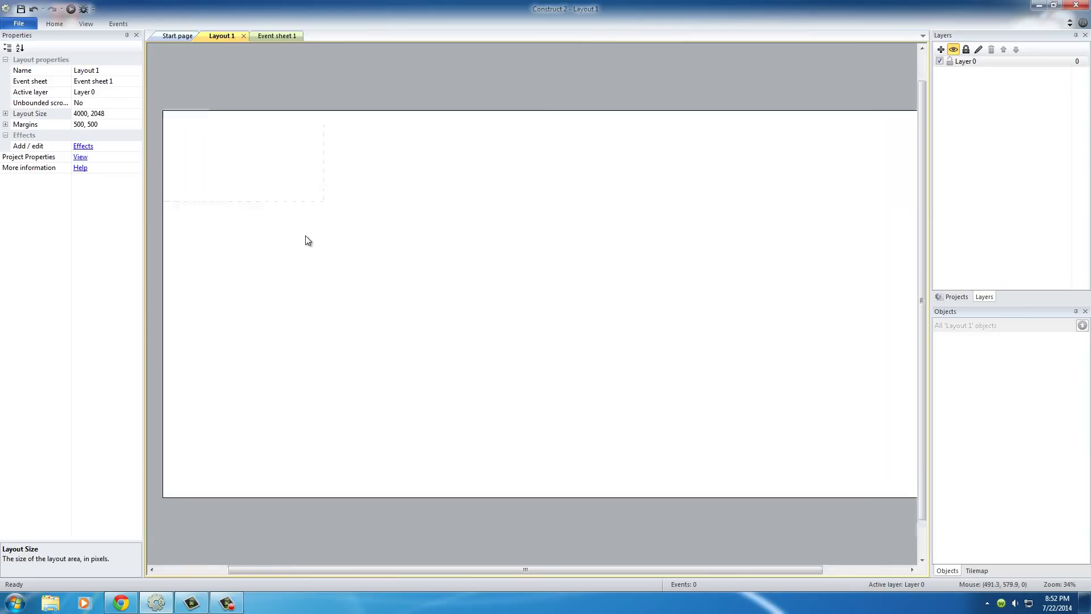
scroll(305, 236, "down", 3, "ctrl")
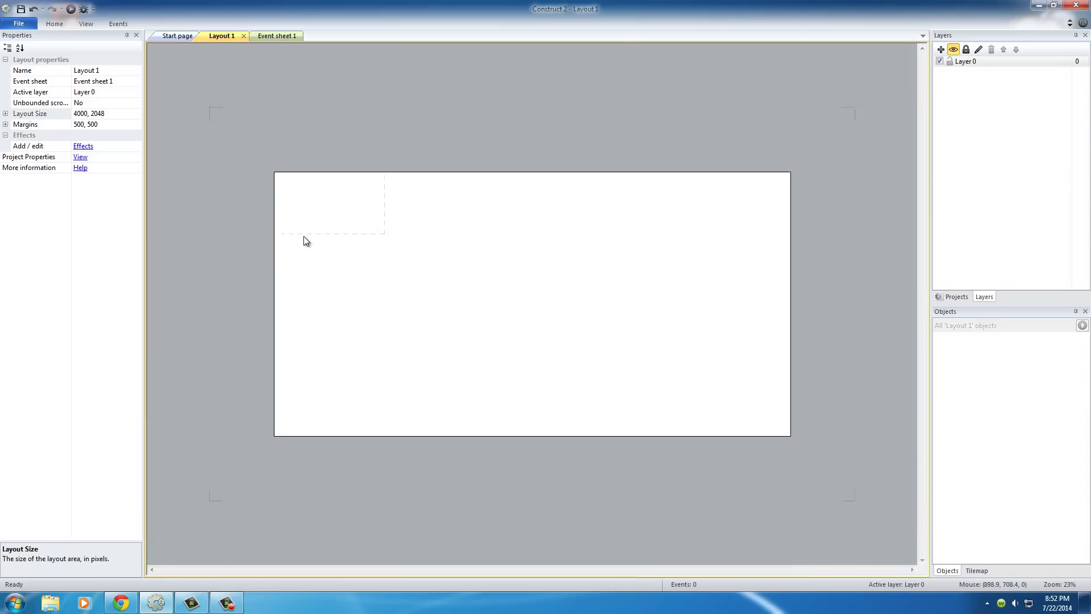
scroll(333, 241, "up", 5, "ctrl")
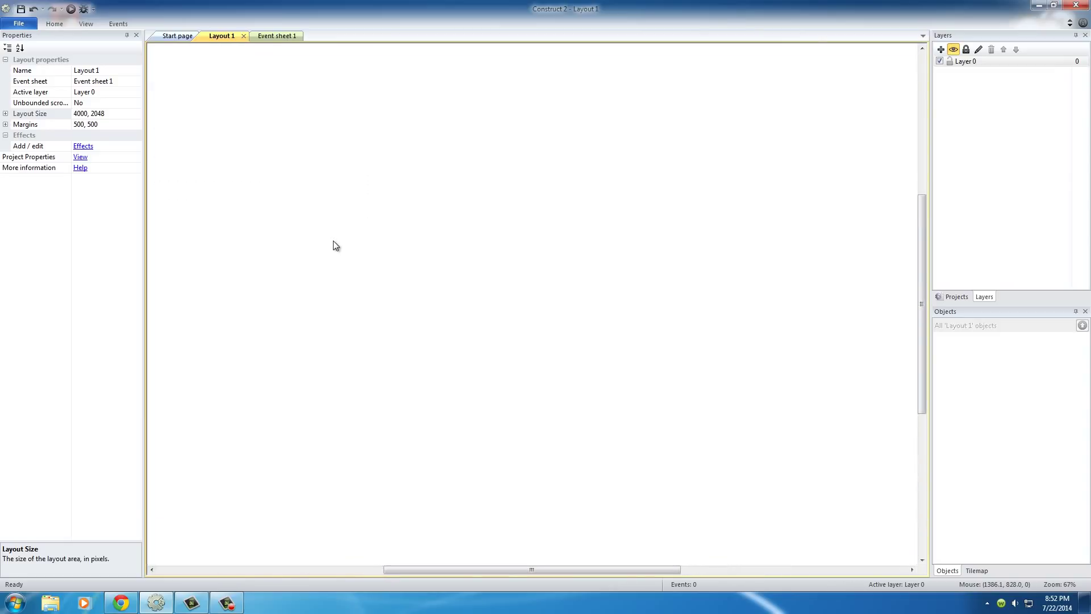
middle_click_drag(292, 239, 587, 386)
middle_click_drag(338, 269, 501, 291)
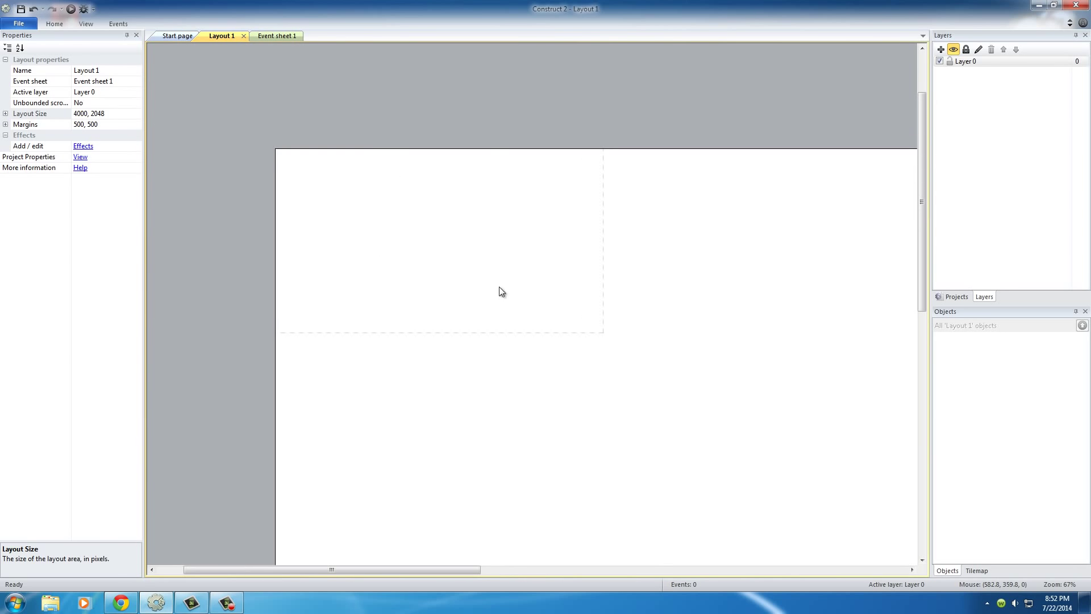
middle_click_drag(411, 275, 369, 237)
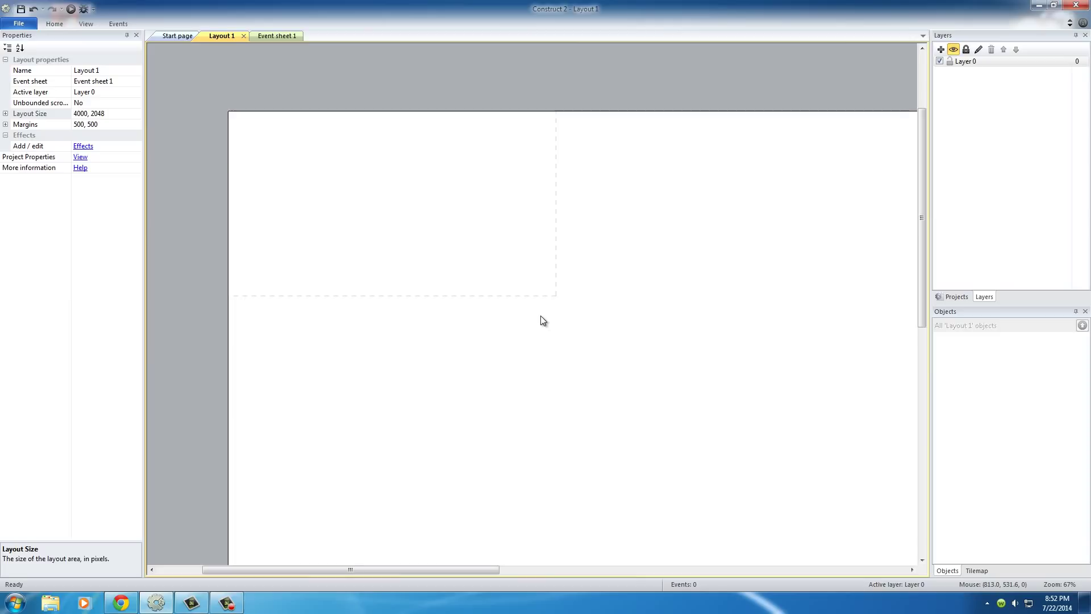
scroll(540, 315, "up", 2, "ctrl")
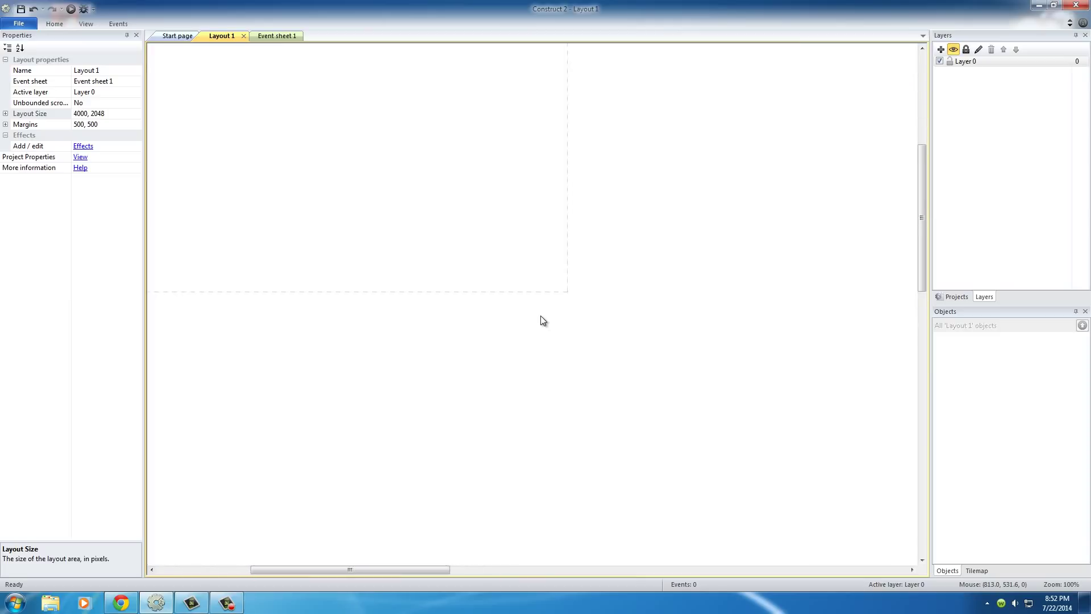
middle_click_drag(403, 252, 528, 334)
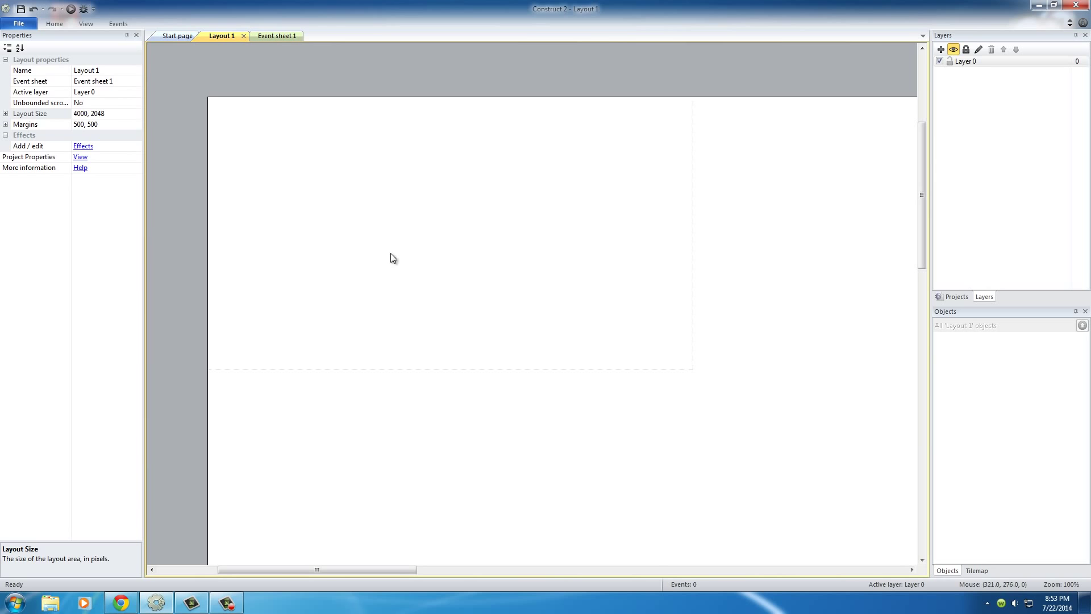
Insert a Tiled Background object from the General section of Insert New Object
double_click(360, 219)
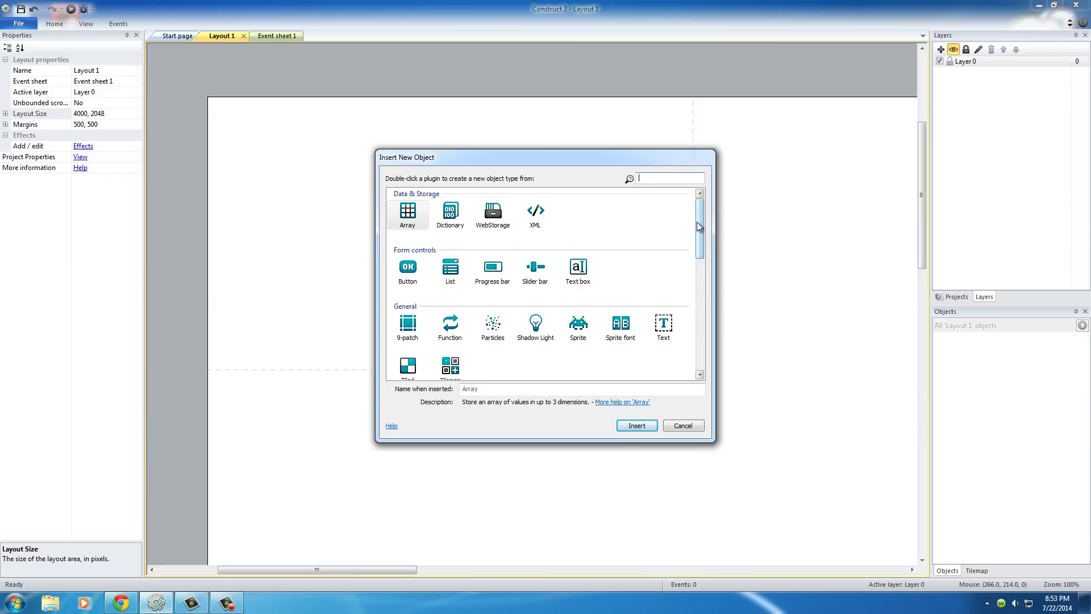
left_click_drag(697, 217, 698, 240)
left_click(408, 297)
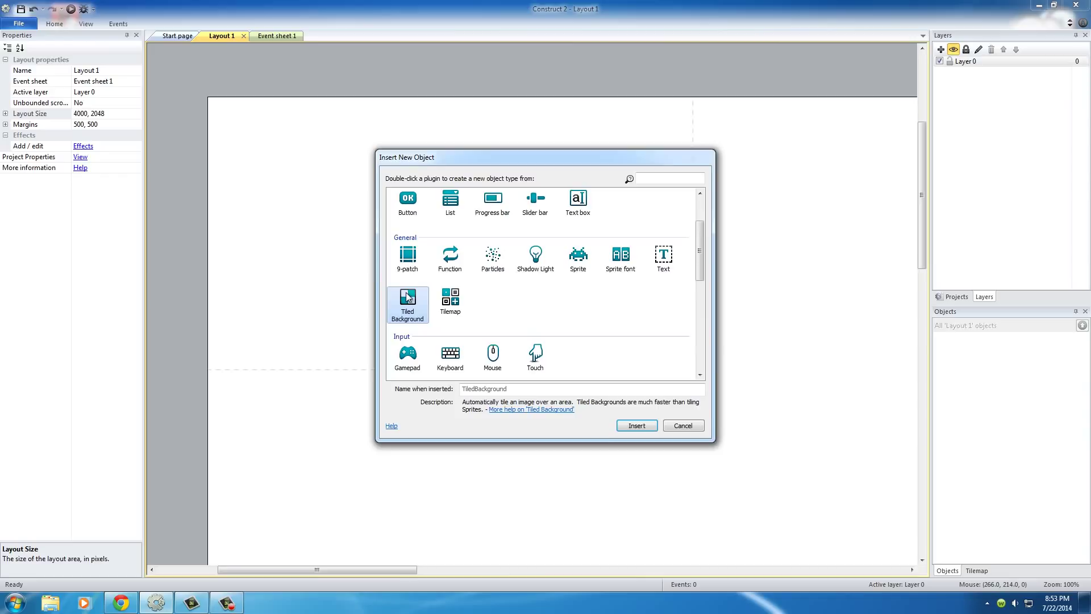
double_click(408, 297)
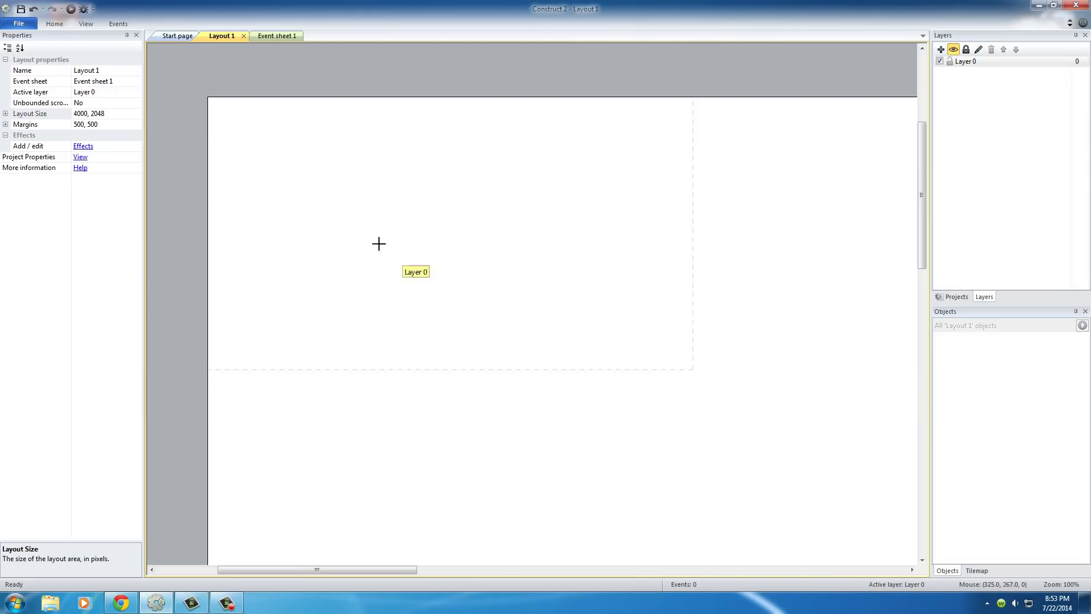
Place the tiled background and load mediaBundle's Jungle Platformer 'Background' image into it
left_click(316, 215)
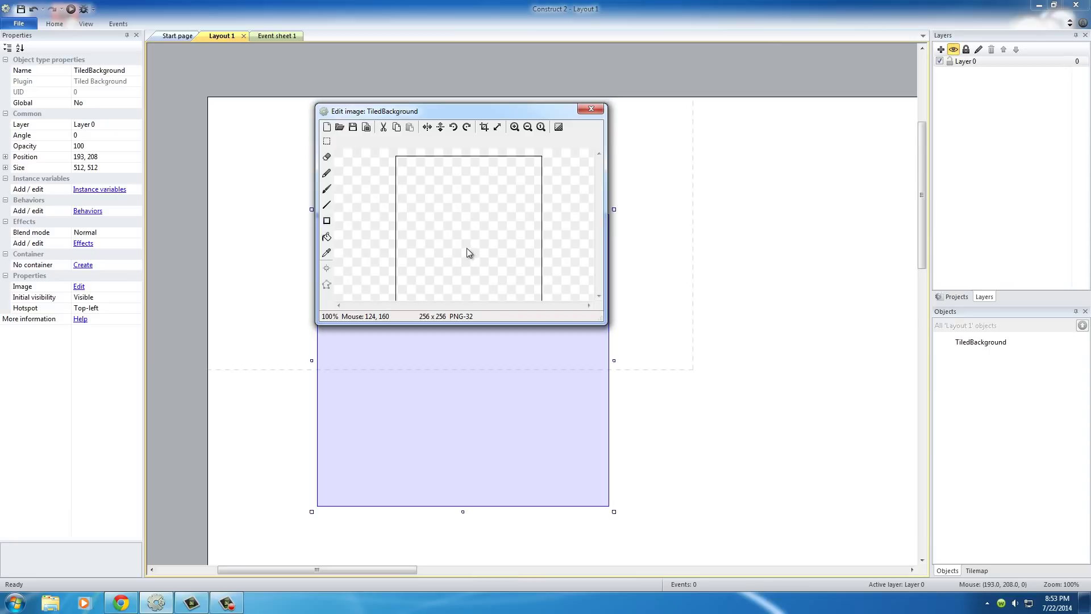
left_click(340, 127)
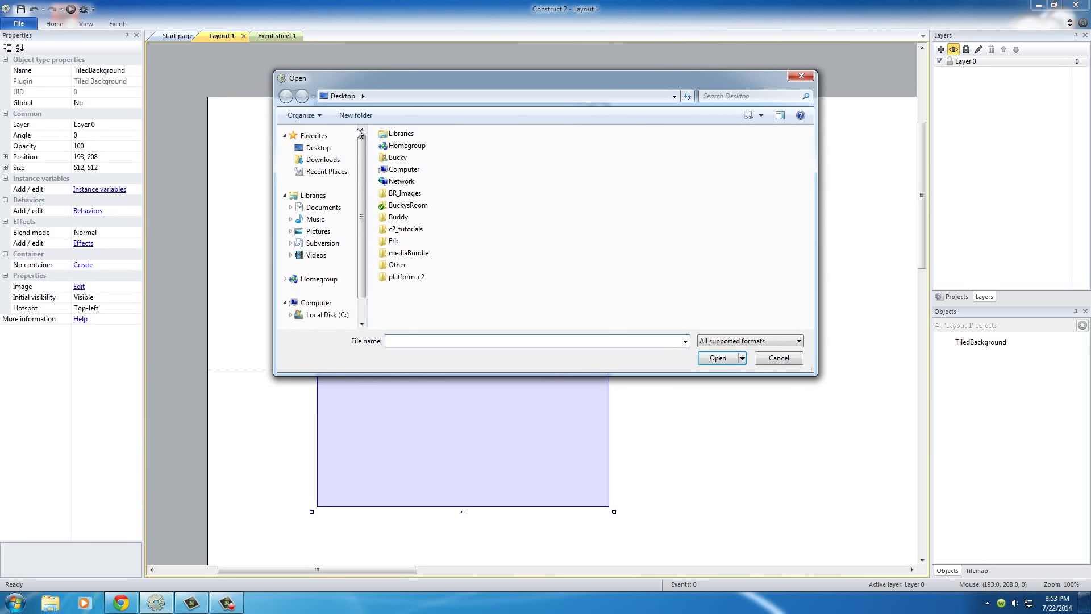
left_click(801, 78)
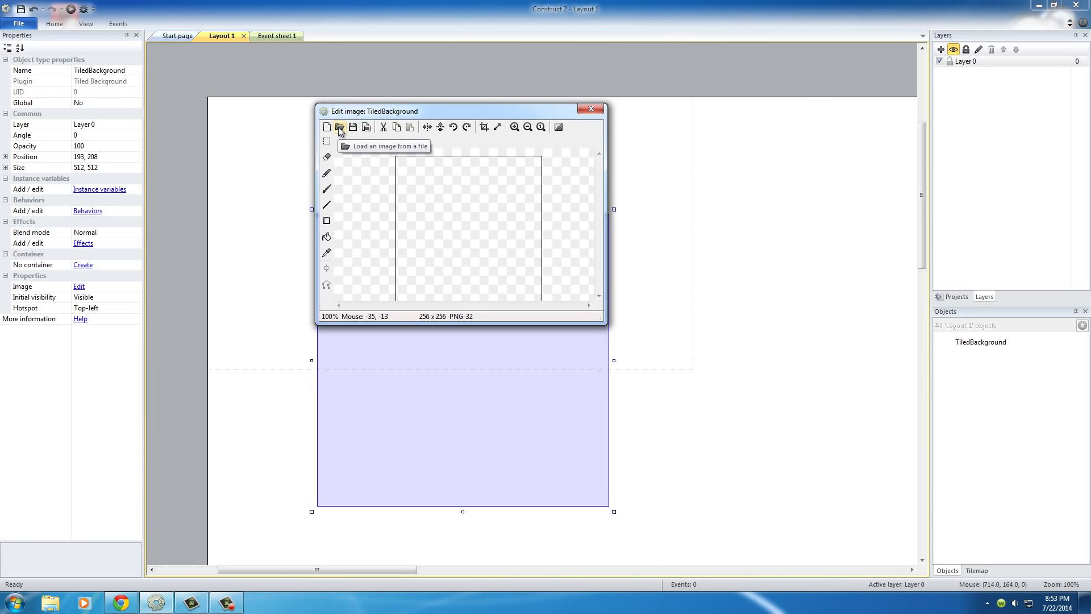
left_click(339, 128)
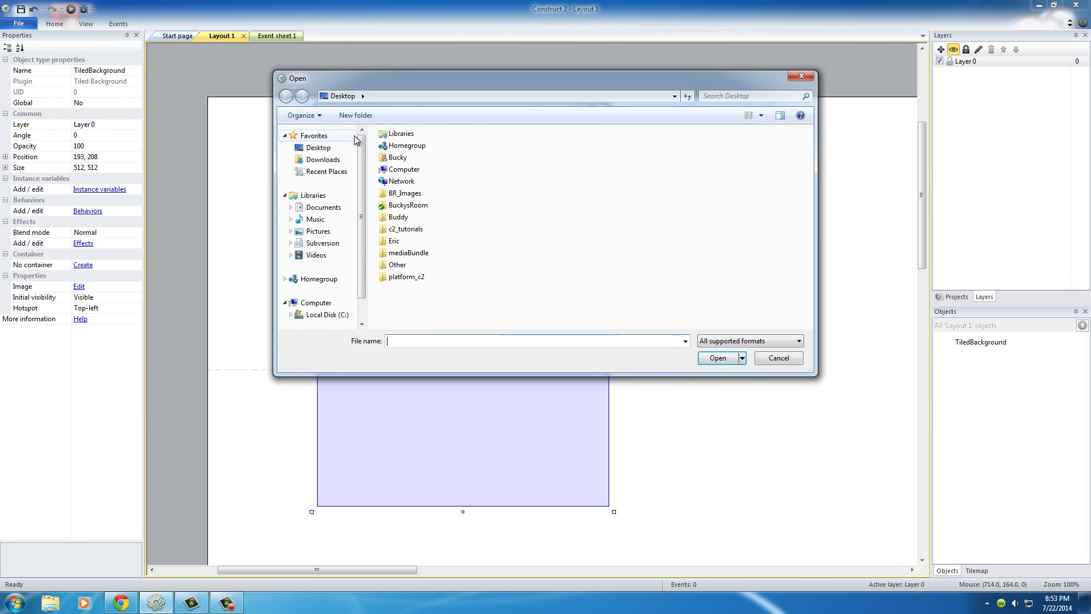
double_click(382, 254)
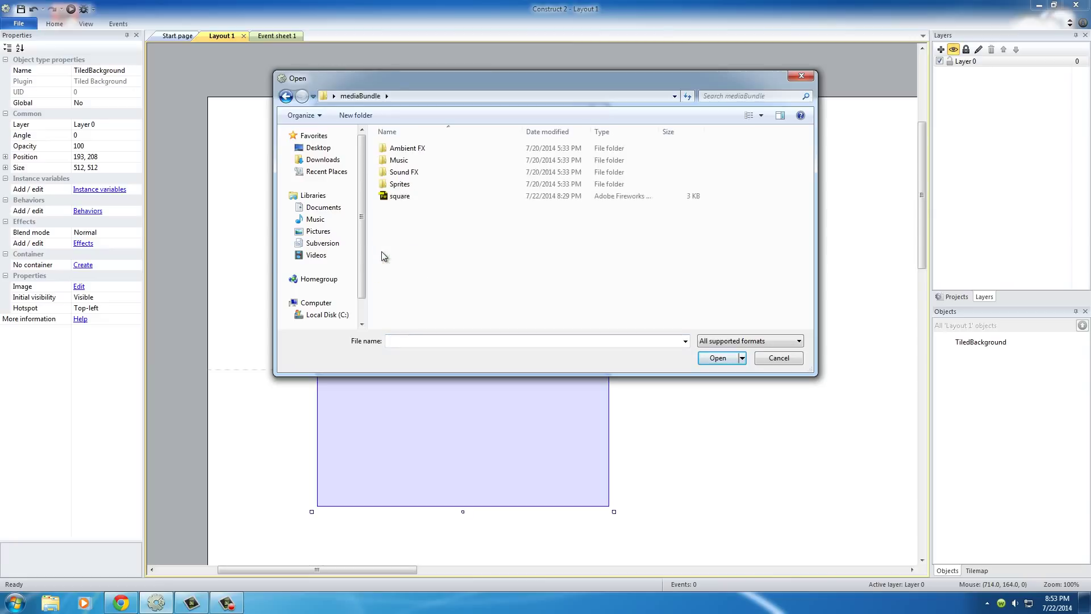
double_click(399, 184)
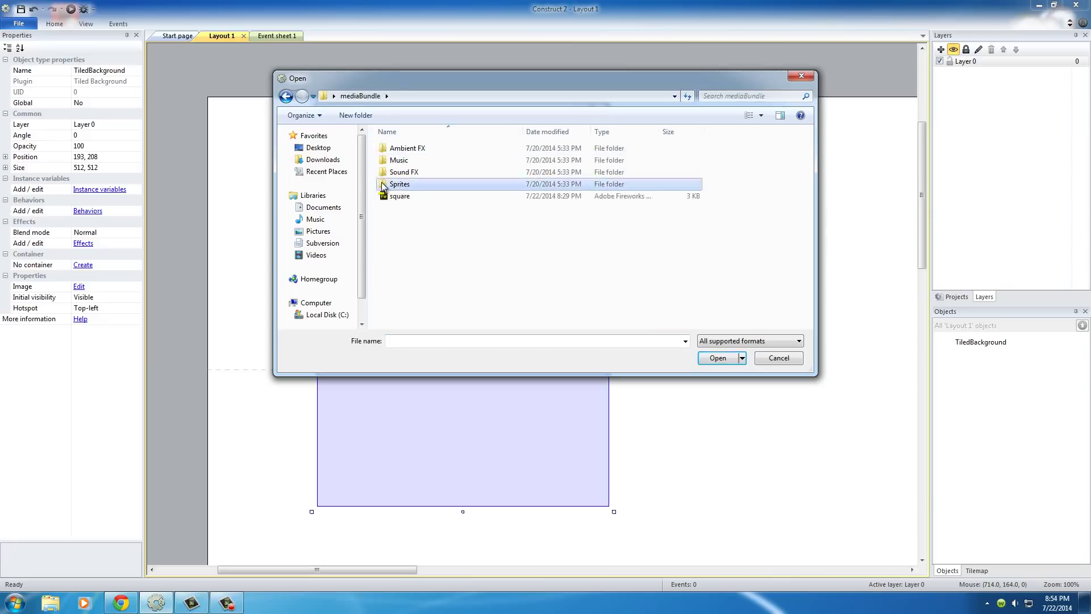
double_click(385, 160)
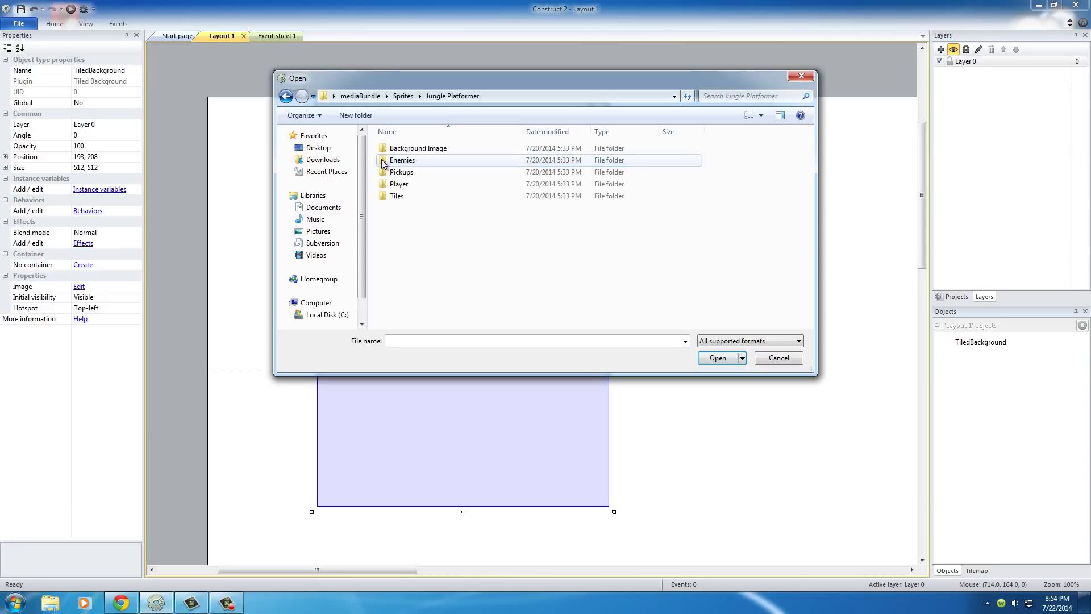
double_click(382, 149)
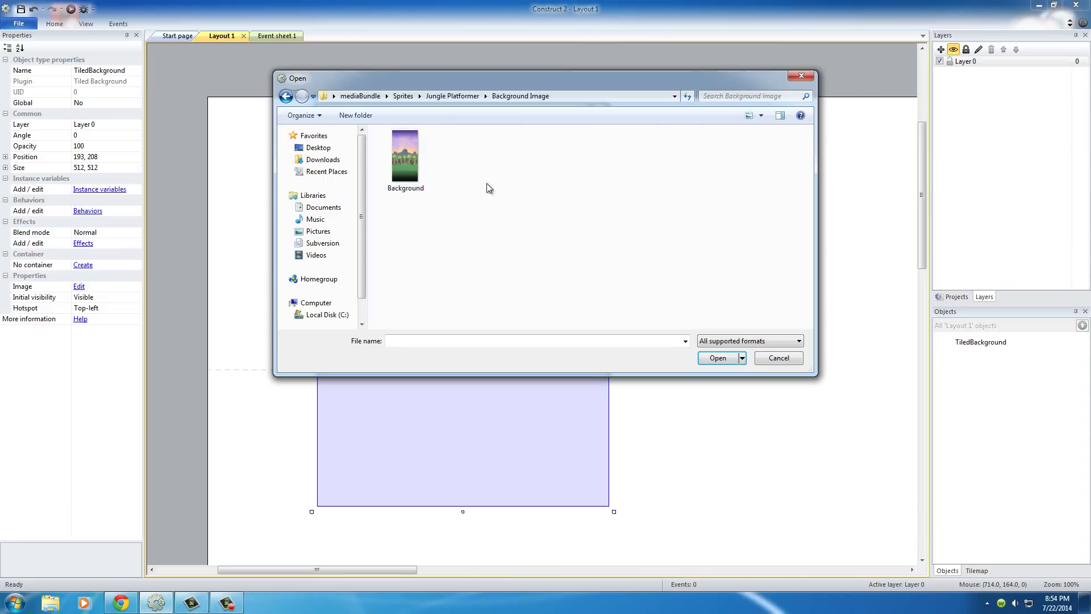
left_click(408, 152)
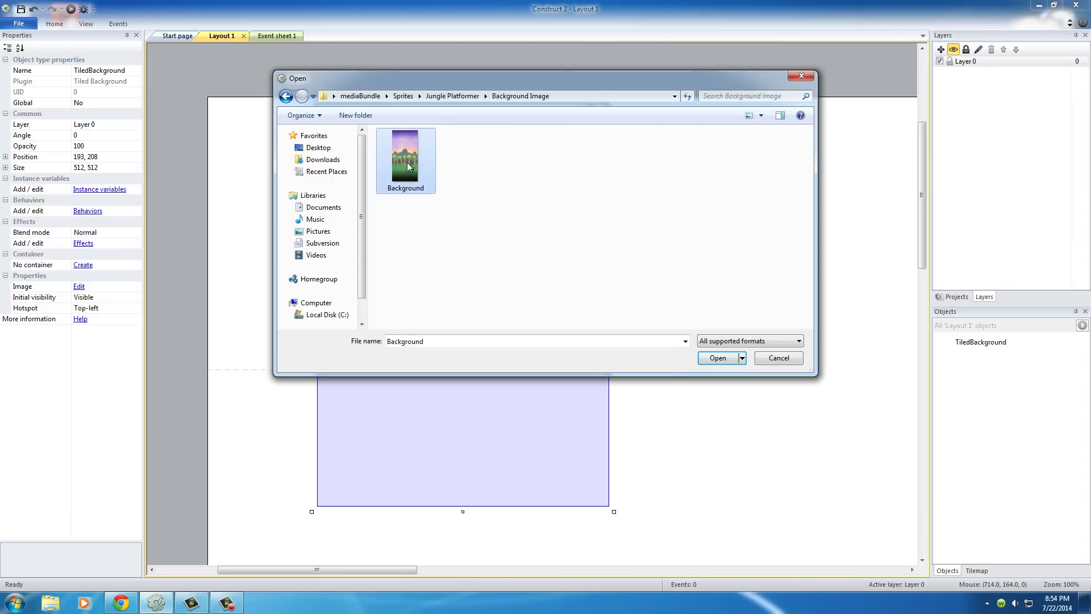
left_click(718, 358)
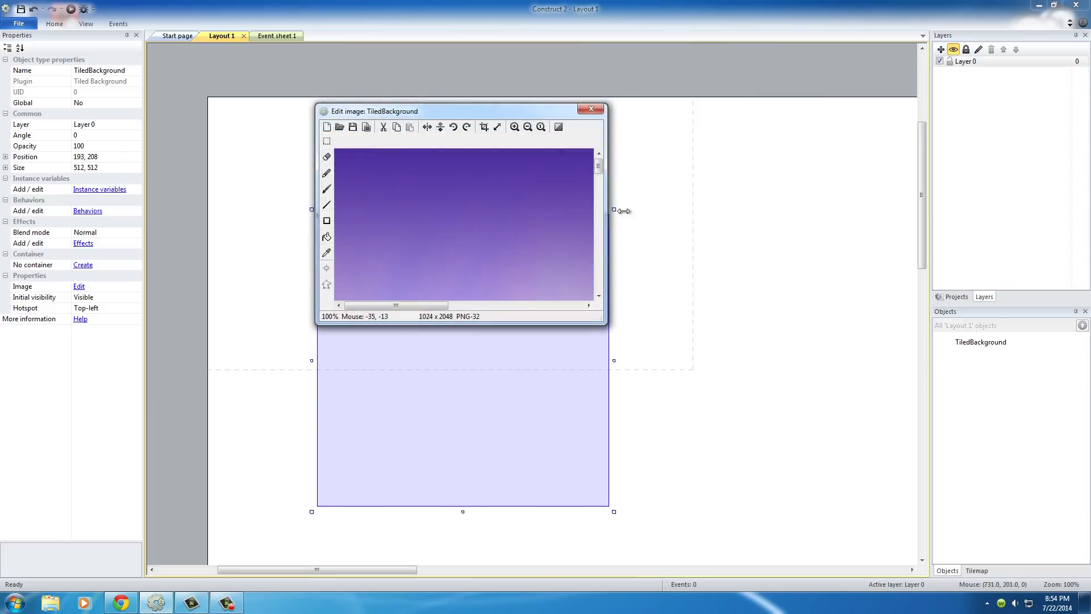
mouse_move(426, 306)
left_mouse_down()
mouse_move(479, 305)
mouse_move(442, 307)
left_mouse_up()
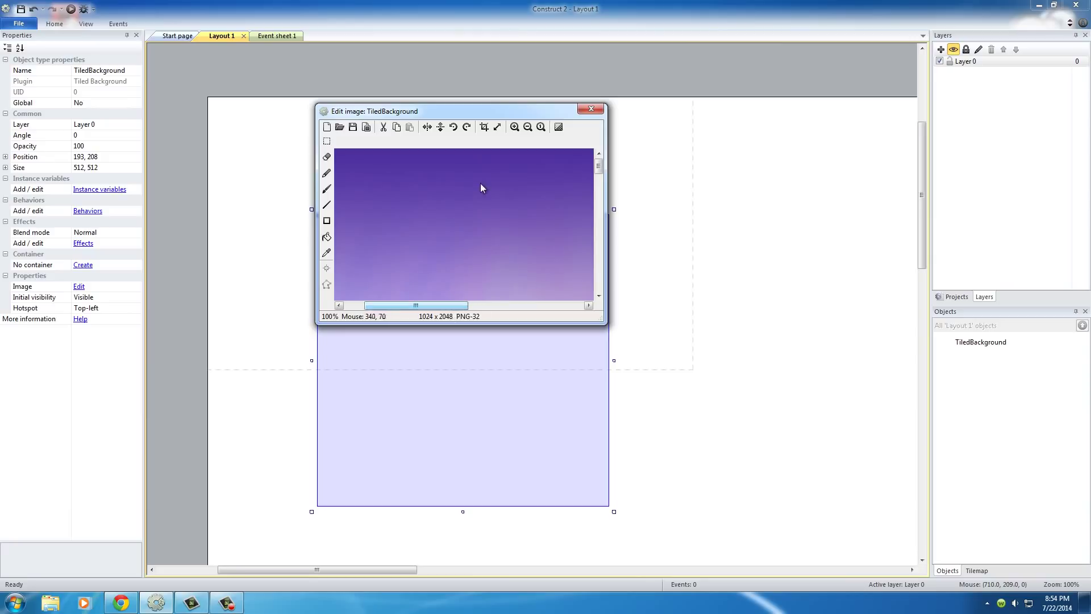
left_click(591, 109)
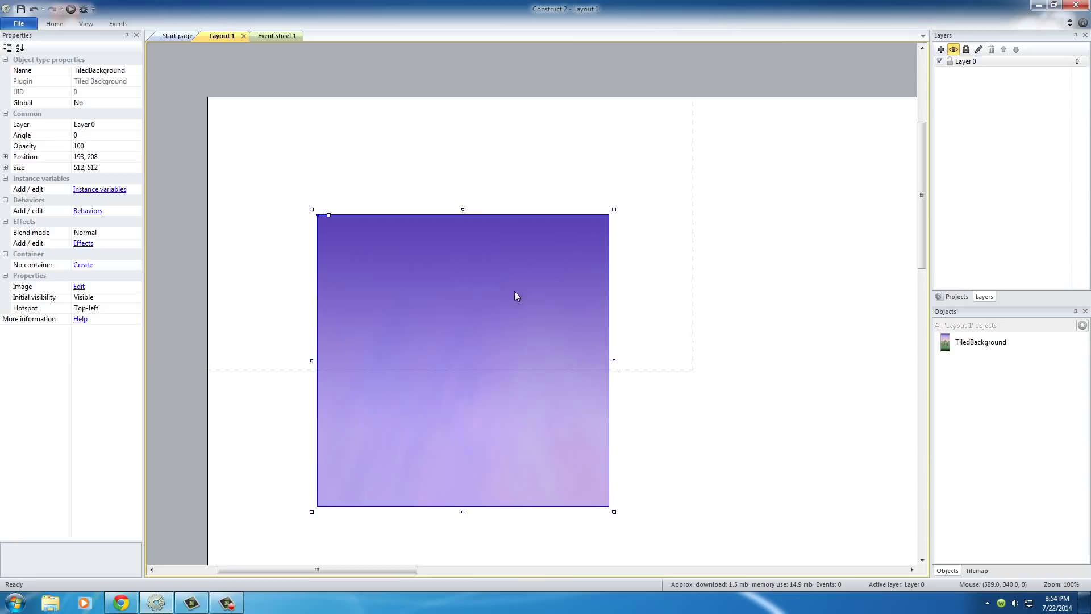
Drag the tiled background up and left toward the layout's top-left corner
scroll(492, 352, "down", 3)
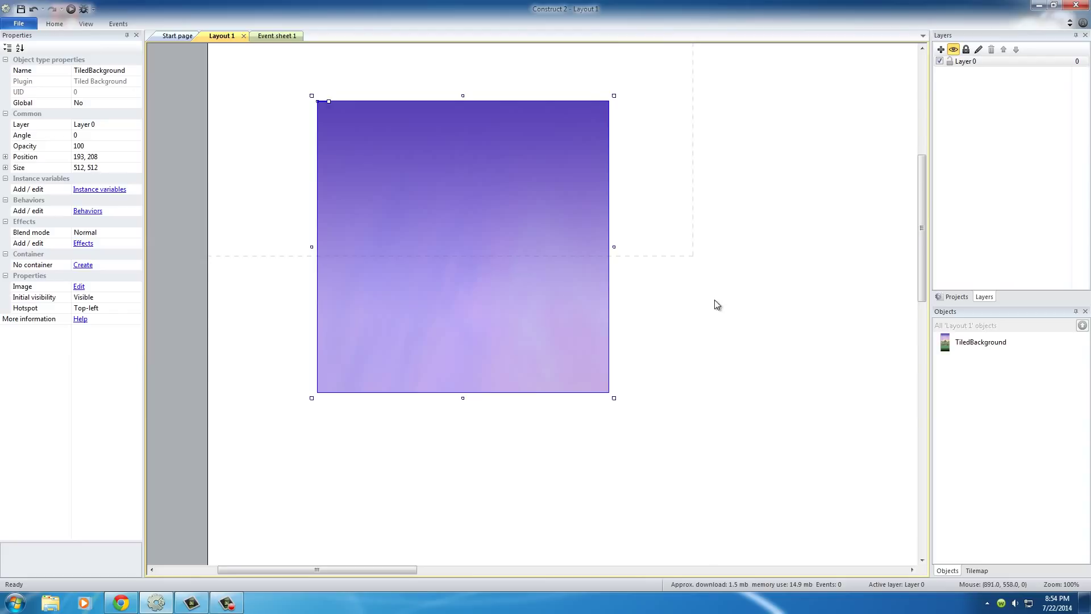
left_click(745, 199)
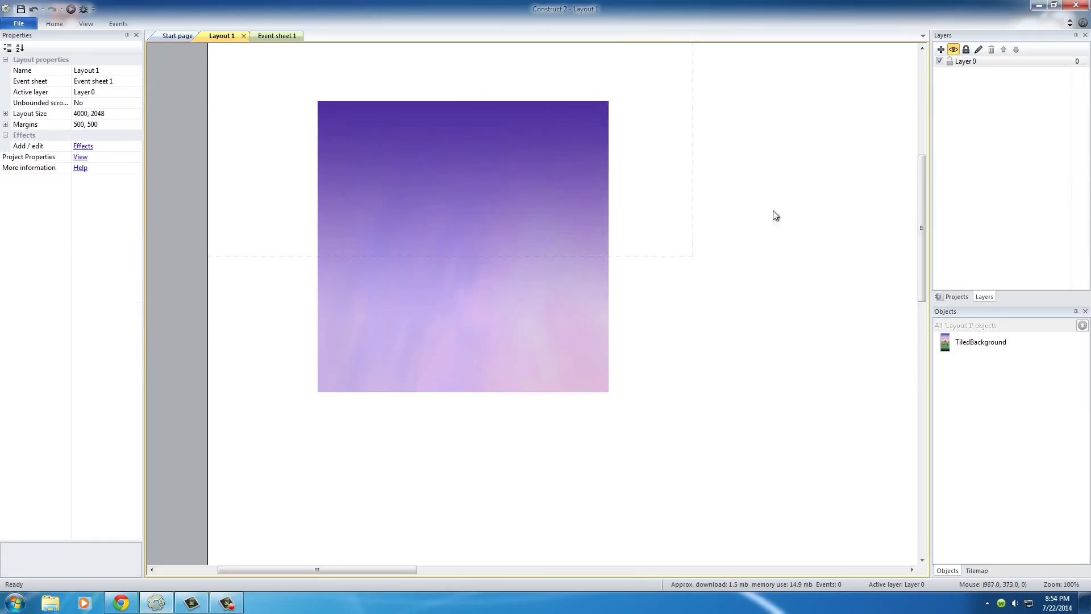
left_click(456, 190)
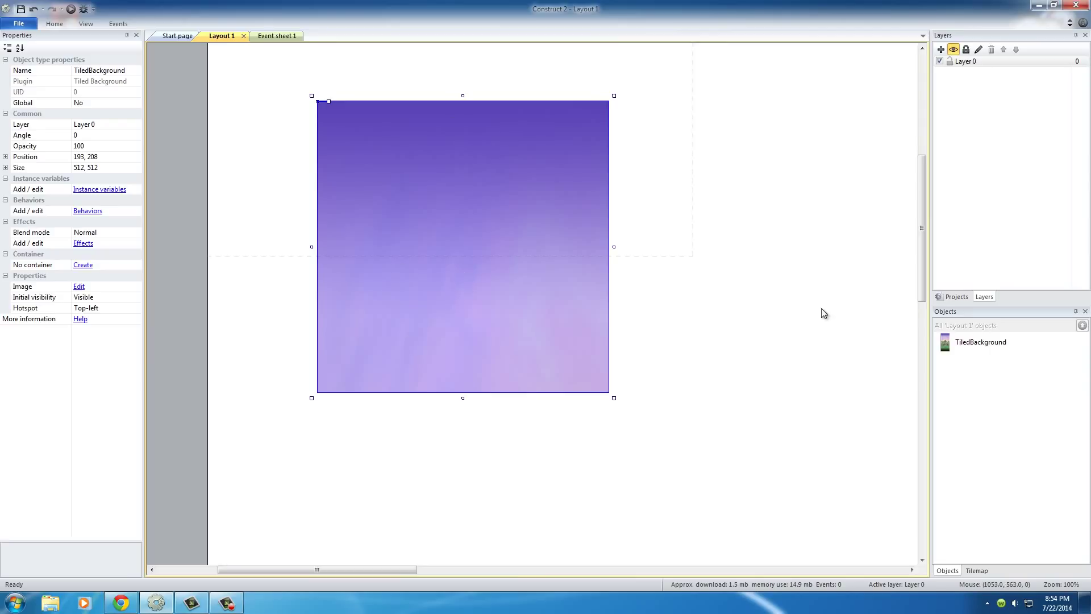
scroll(497, 317, "up", 3)
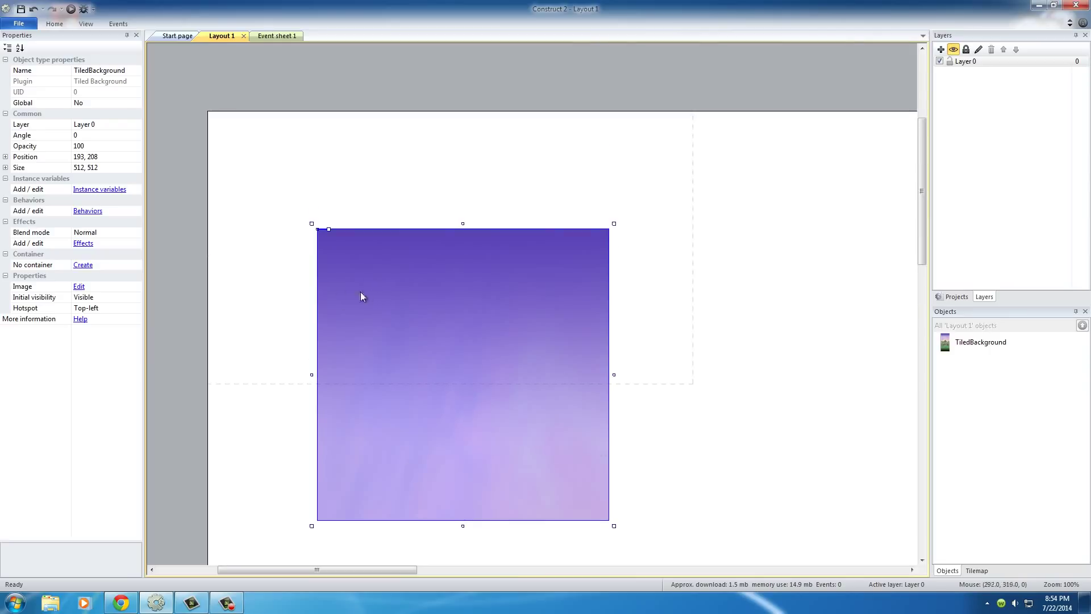
left_click_drag(350, 273, 279, 193)
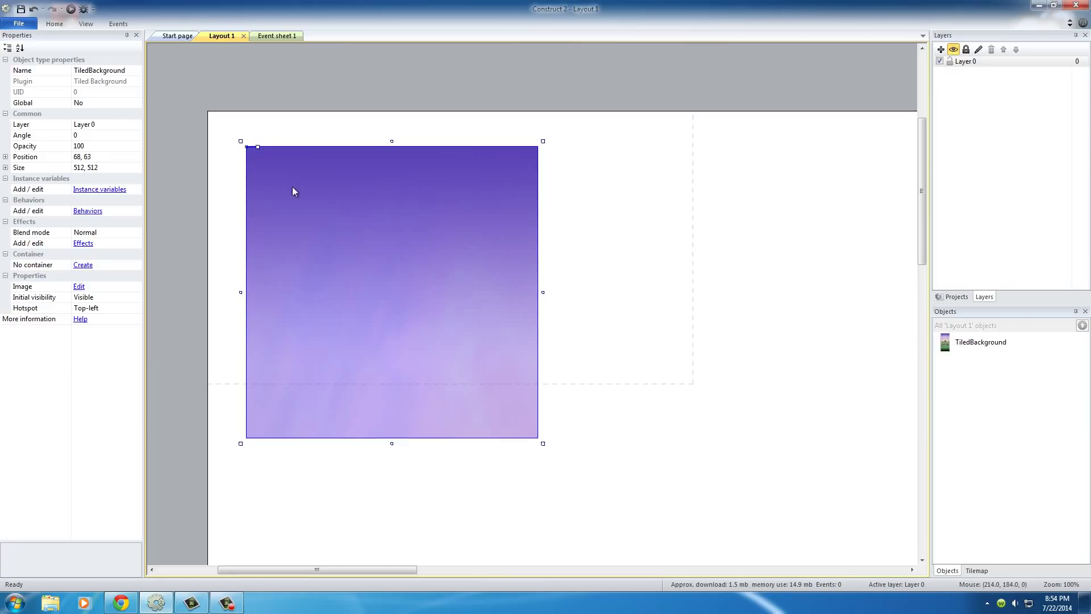
Set the TiledBackground's Position property to exactly 0, 0
left_click(346, 114)
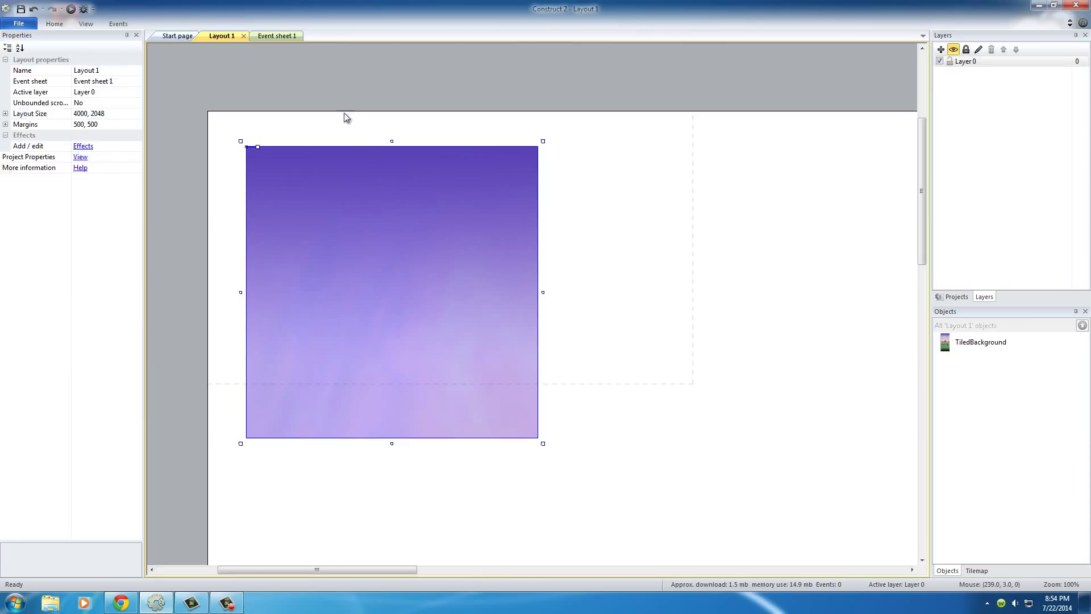
left_click(256, 176)
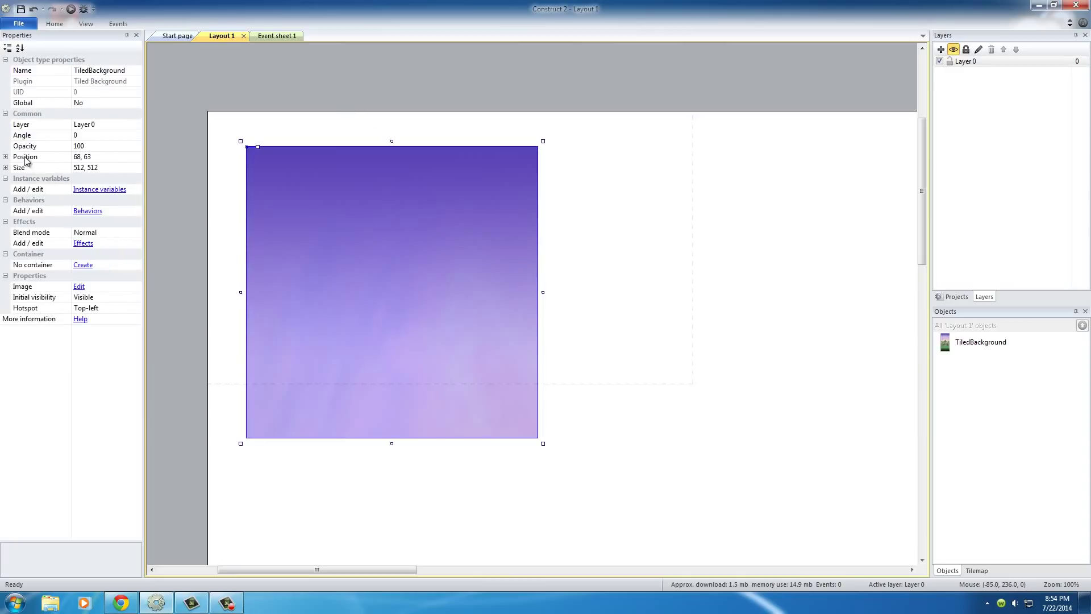
left_click(117, 160)
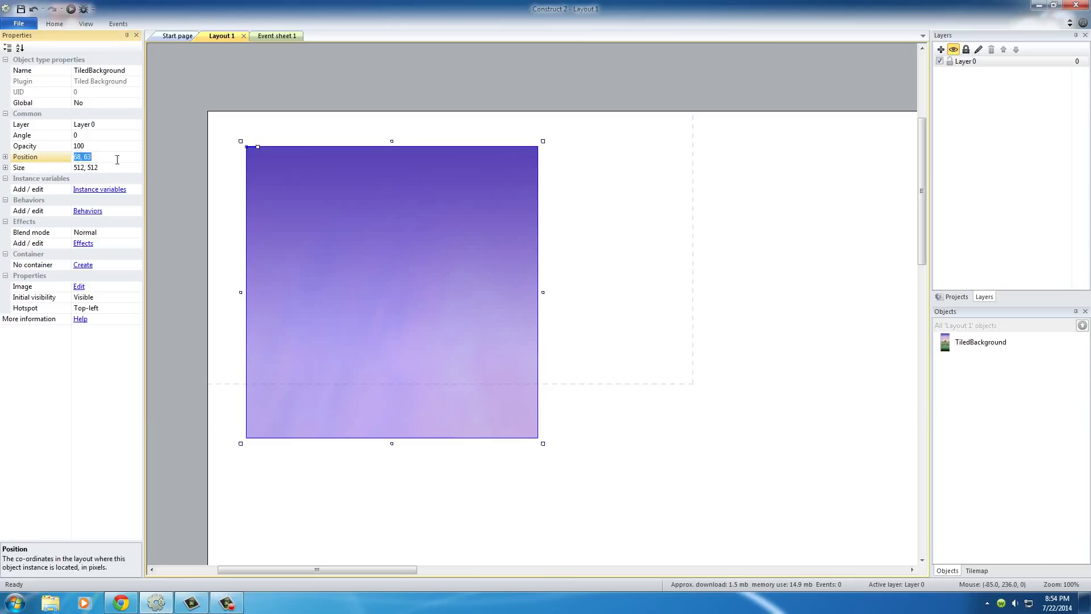
type("0, 0")
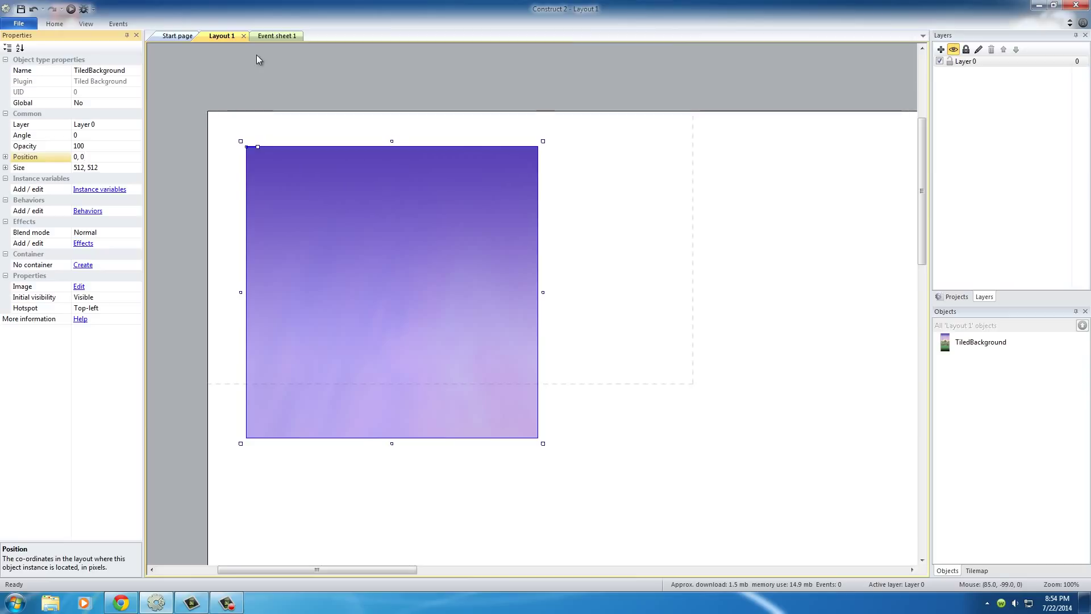
key("Return")
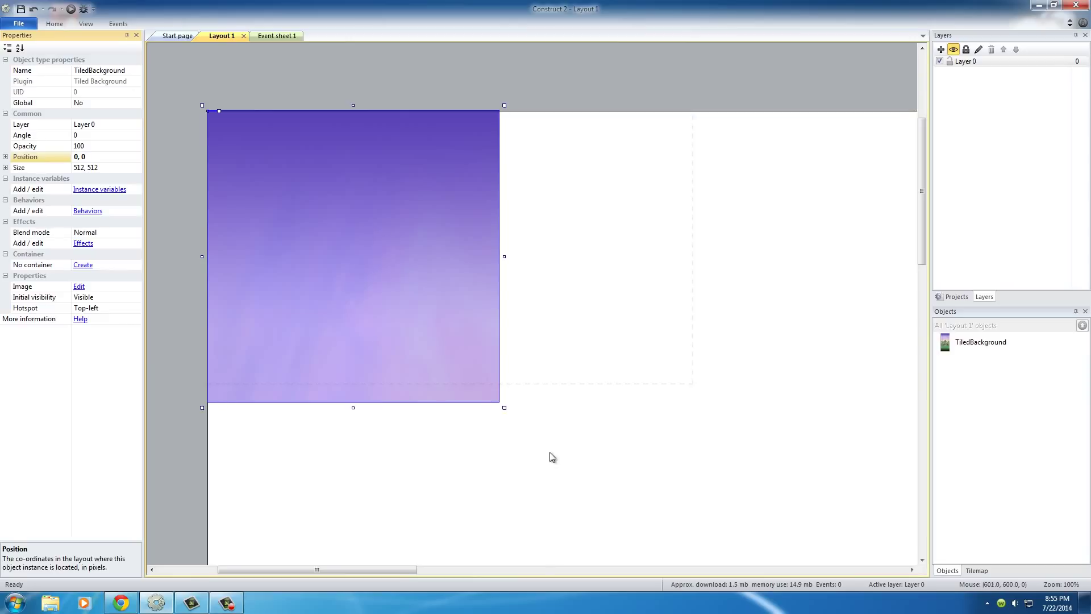
Zoom out and set the TiledBackground's Size property to 4000, 2048
left_click(579, 445)
scroll(578, 445, "down", 3, "ctrl")
scroll(578, 446, "down", 4, "ctrl")
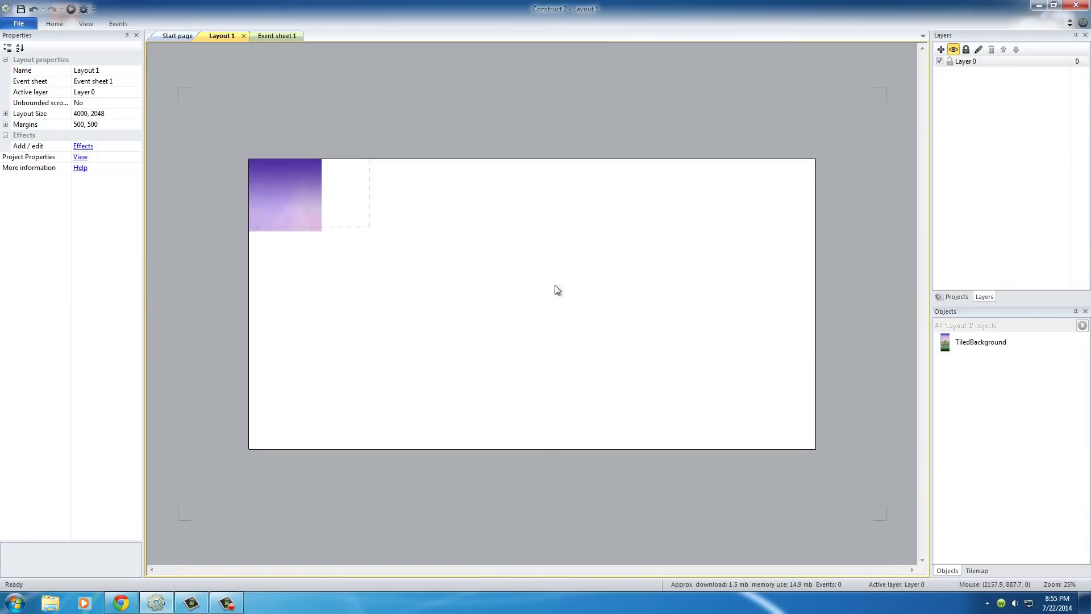
left_click(295, 197)
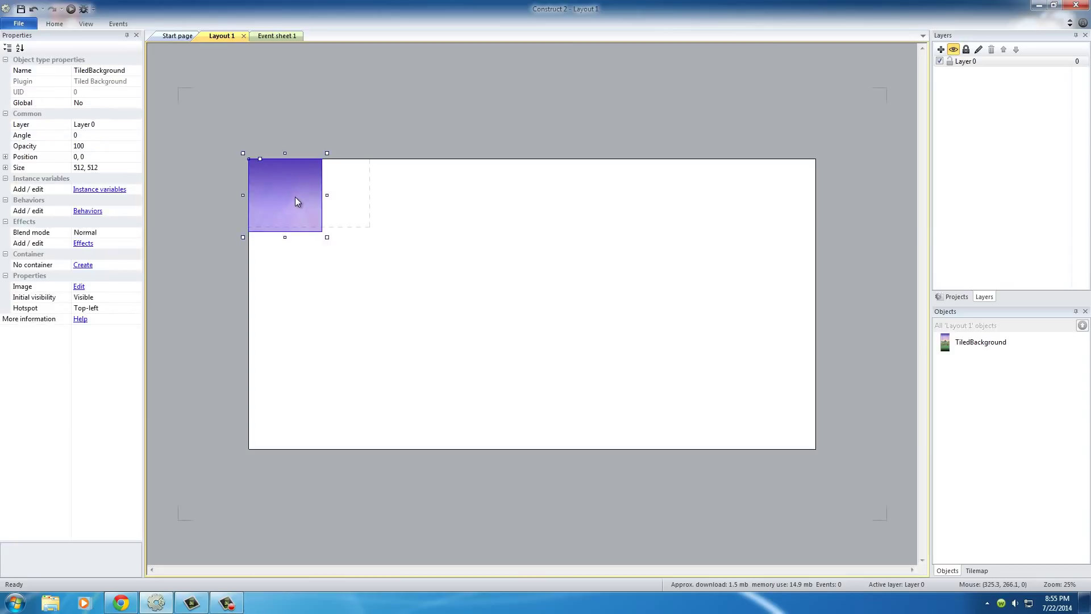
left_click(100, 168)
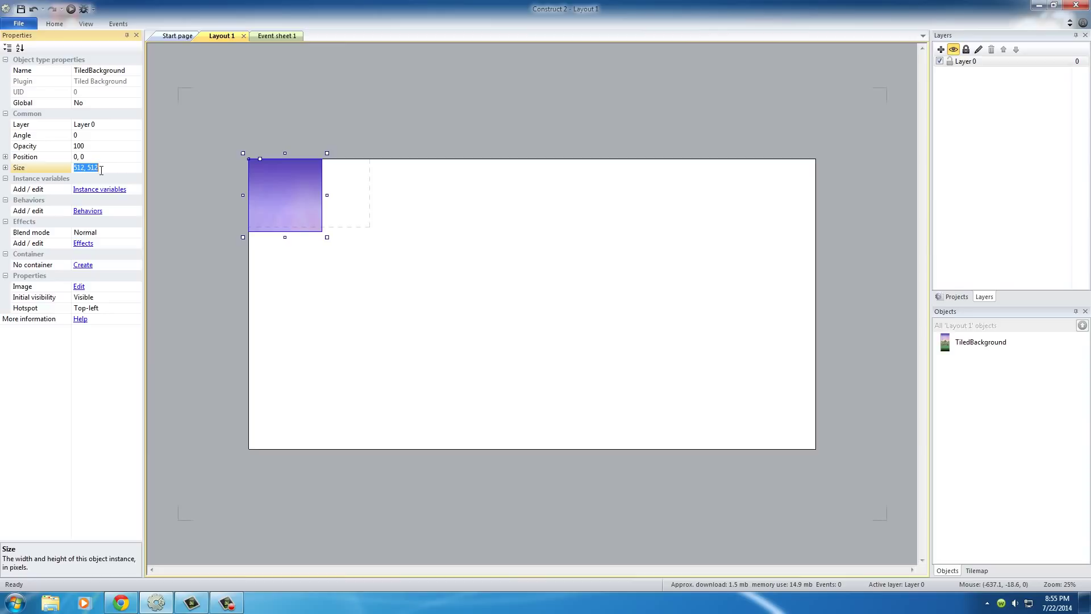
type("4000, 2047")
key("BackSpace")
key("Return")
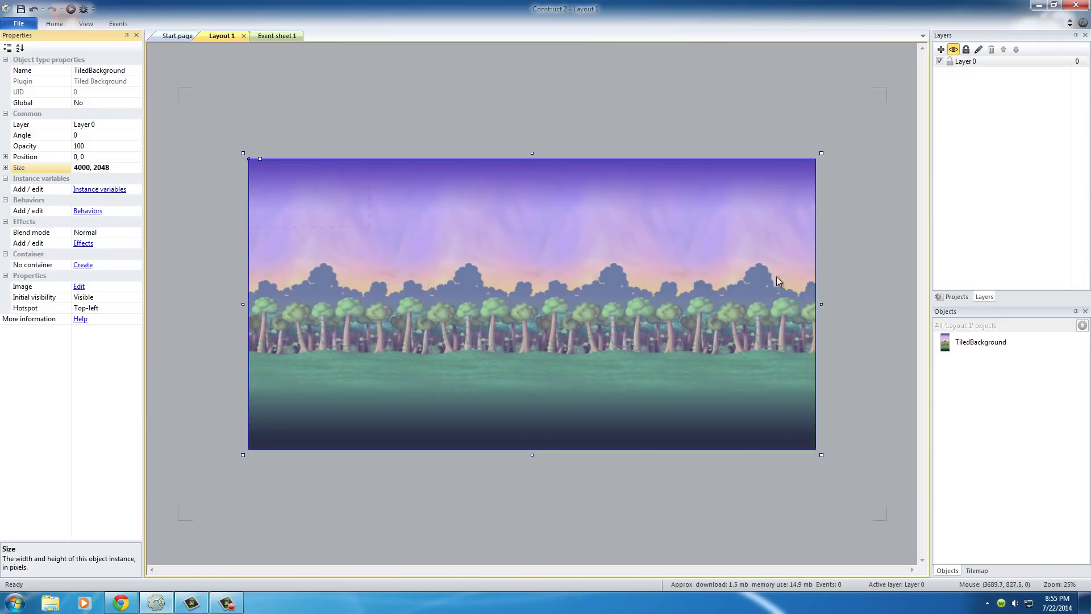
Deselect, zoom in and pan across the forest background's purple sky near the top-left
left_click(868, 247)
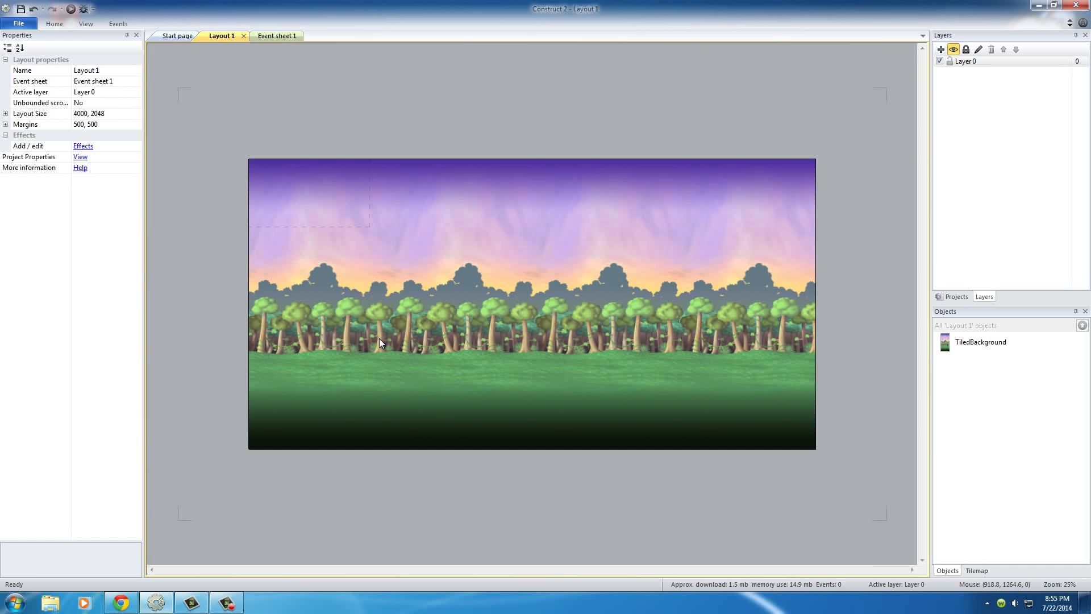
scroll(380, 339, "up", 4, "ctrl")
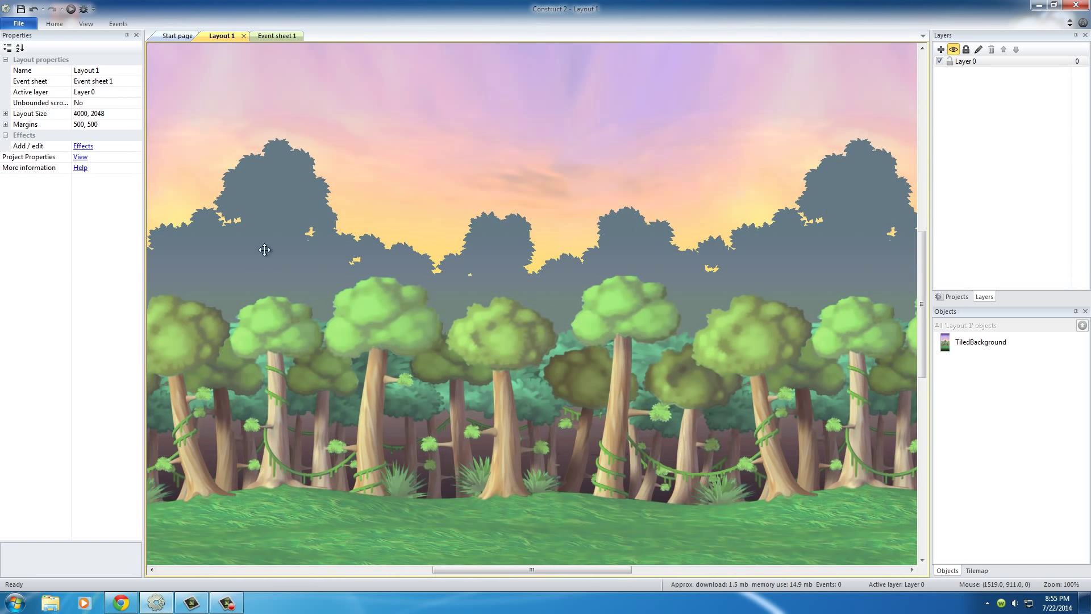
scroll(645, 411, "up", 3)
scroll(646, 411, "up", 5)
scroll(642, 443, "left", 5, "shift")
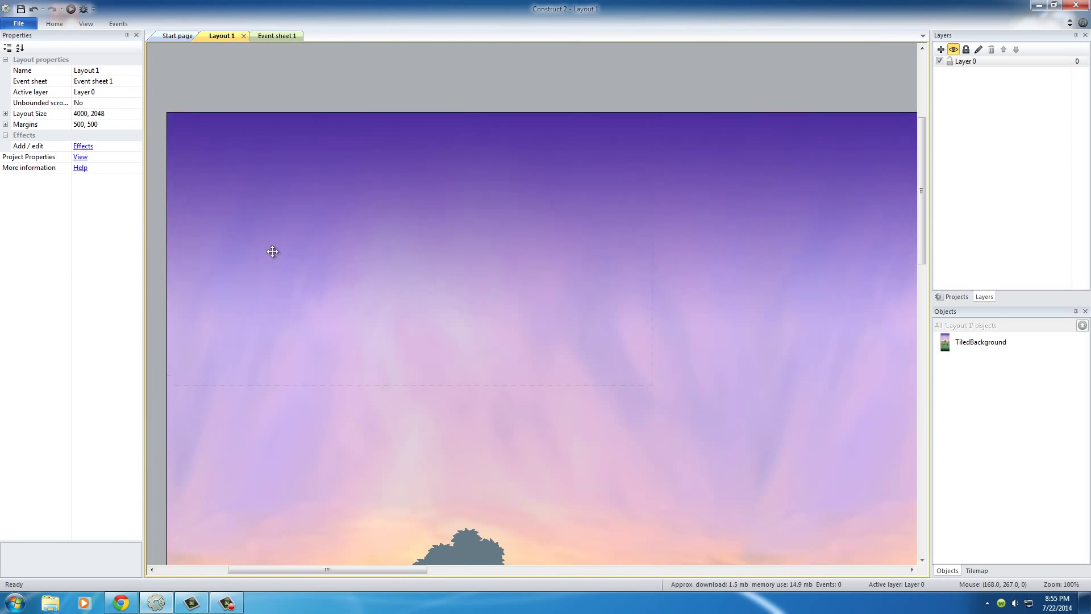
middle_click_drag(273, 252, 253, 222)
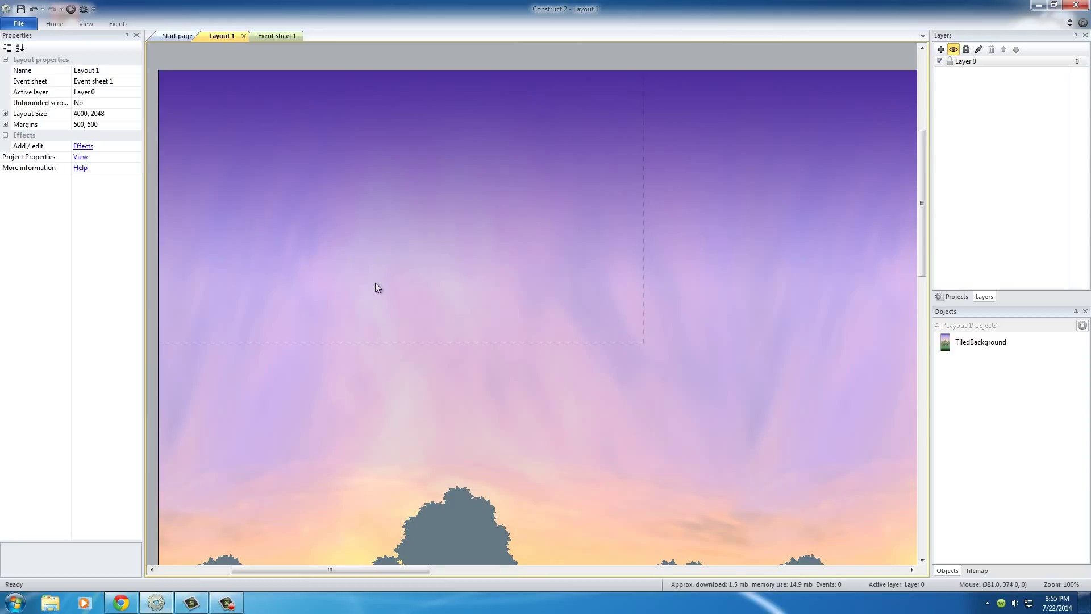